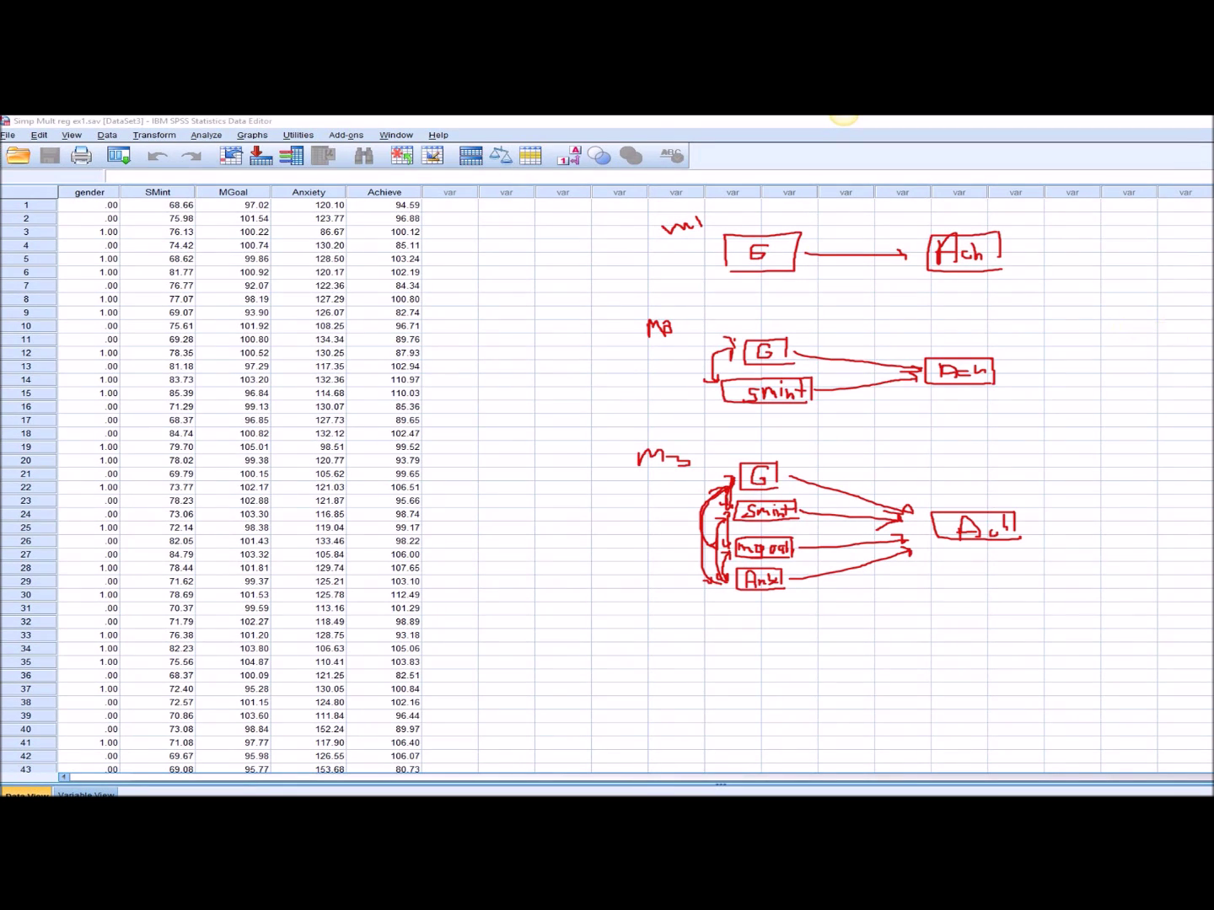
Review the data set's rows from start to end and inspect the Achieve column
{"action": "scroll", "coordinate": [236, 489], "scroll_direction": "down", "scroll_amount": 7}
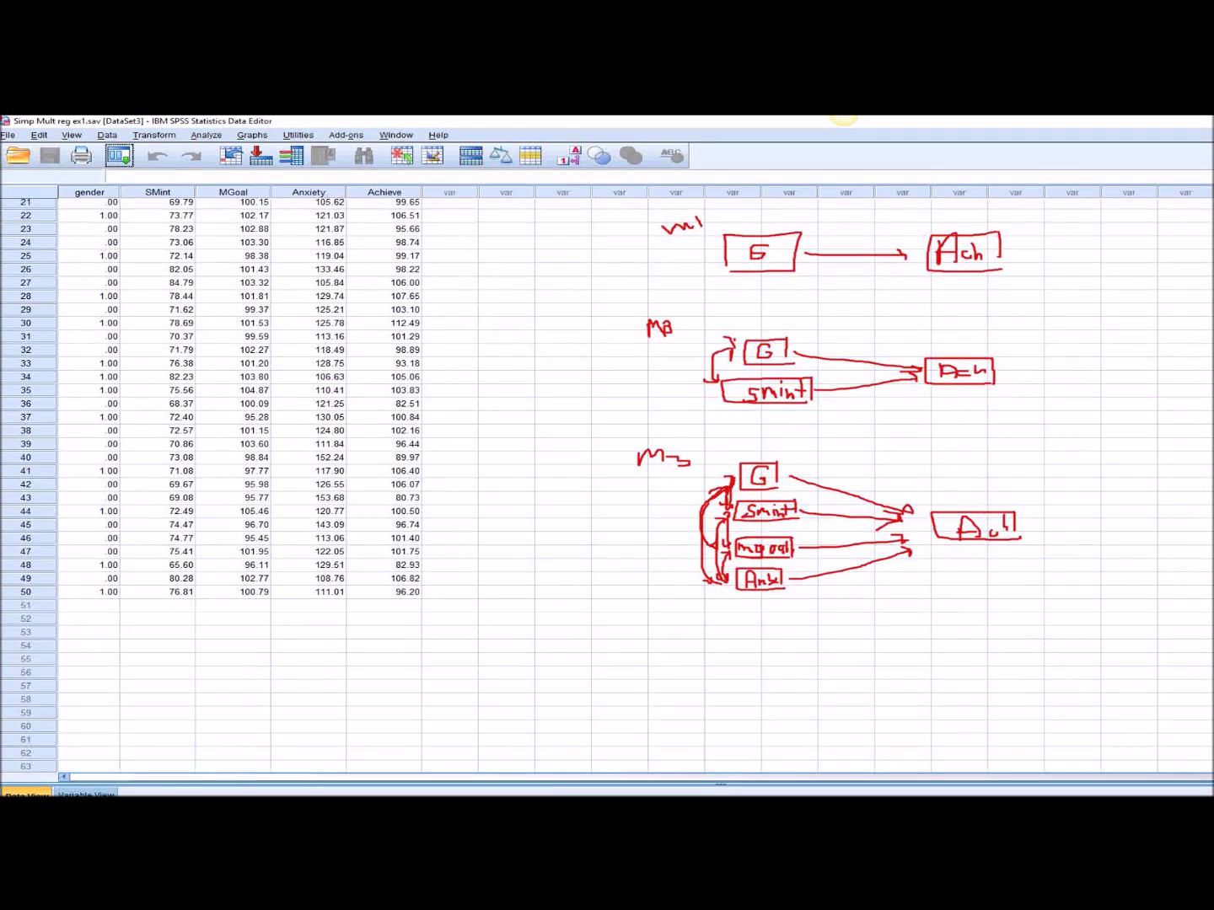
{"action": "scroll", "coordinate": [236, 489], "scroll_direction": "up", "scroll_amount": 7}
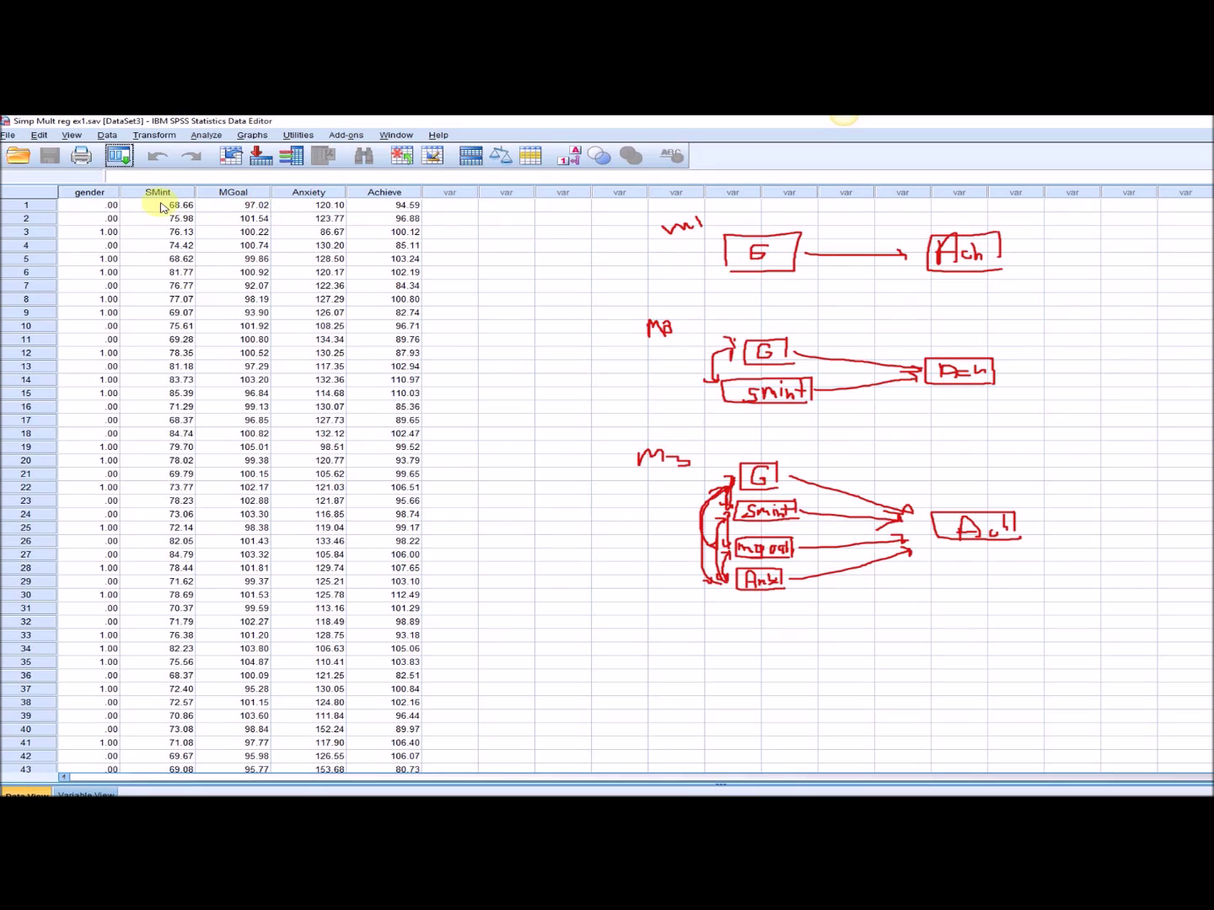
{"action": "left_click", "coordinate": [388, 193]}
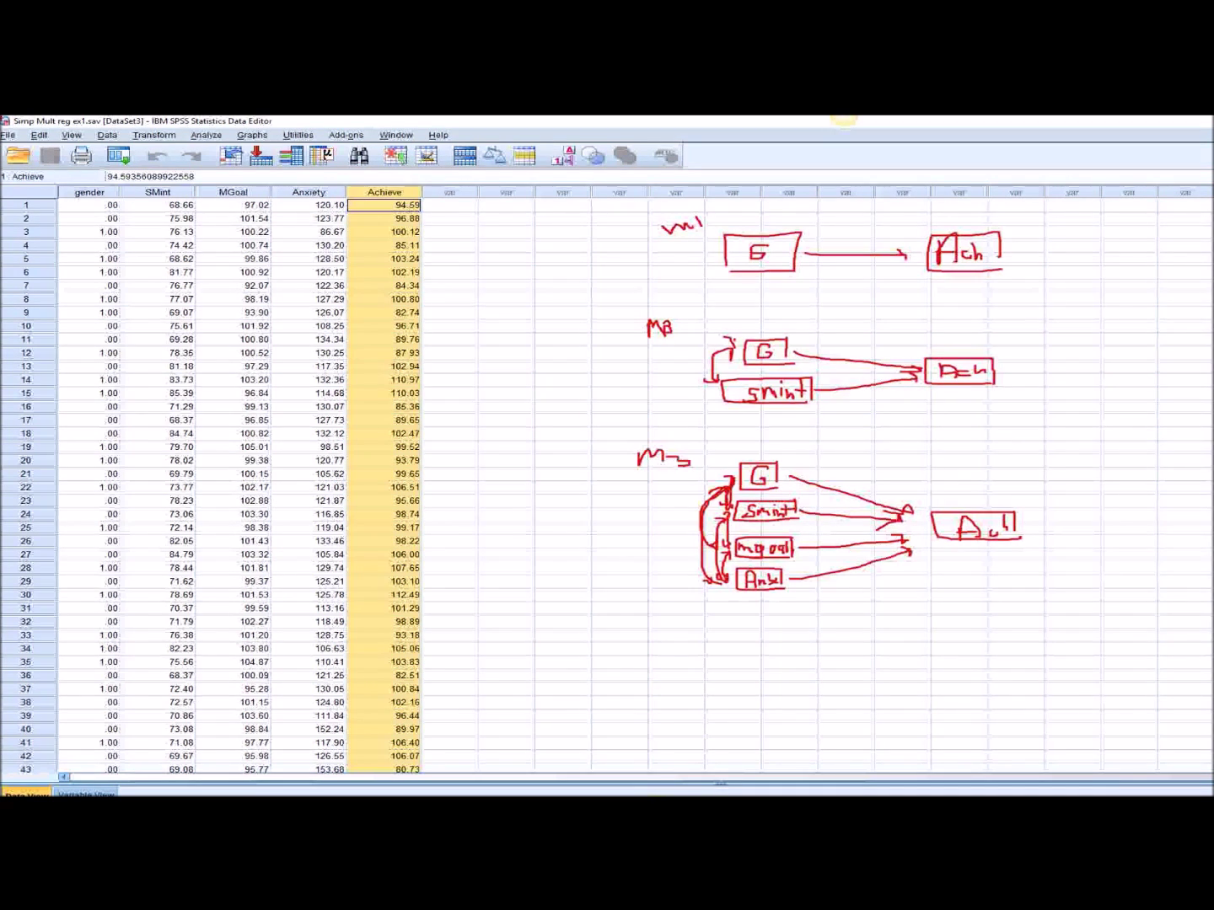
{"action": "left_click", "coordinate": [490, 381]}
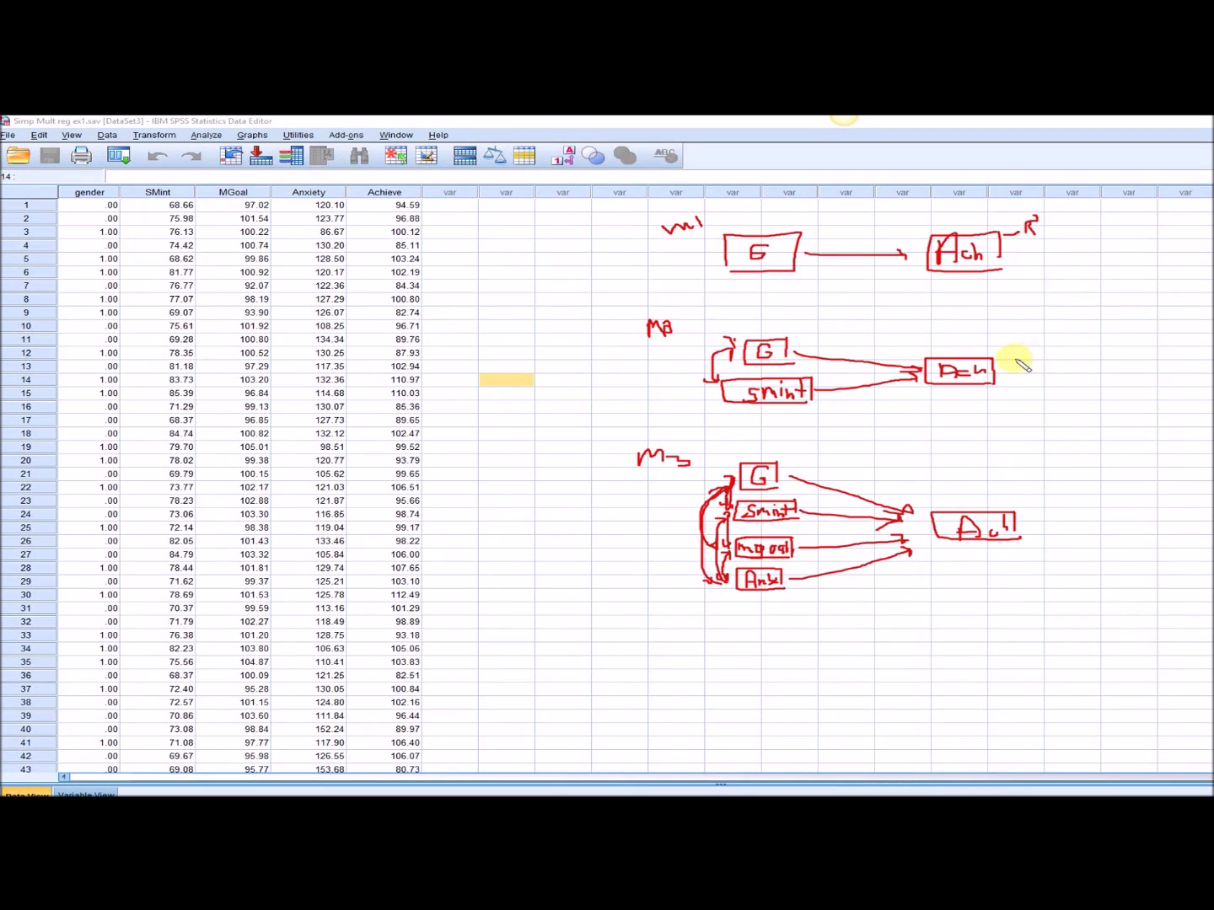
Annotate model 2's achievement box with R² and draw a double-headed vertical arrow between the R² labels of models 1 and 2
{"action": "mouse_move", "coordinate": [998, 360]}
{"action": "left_mouse_down"}
{"action": "mouse_move", "coordinate": [1016, 344]}
{"action": "mouse_move", "coordinate": [1036, 347]}
{"action": "left_mouse_up"}
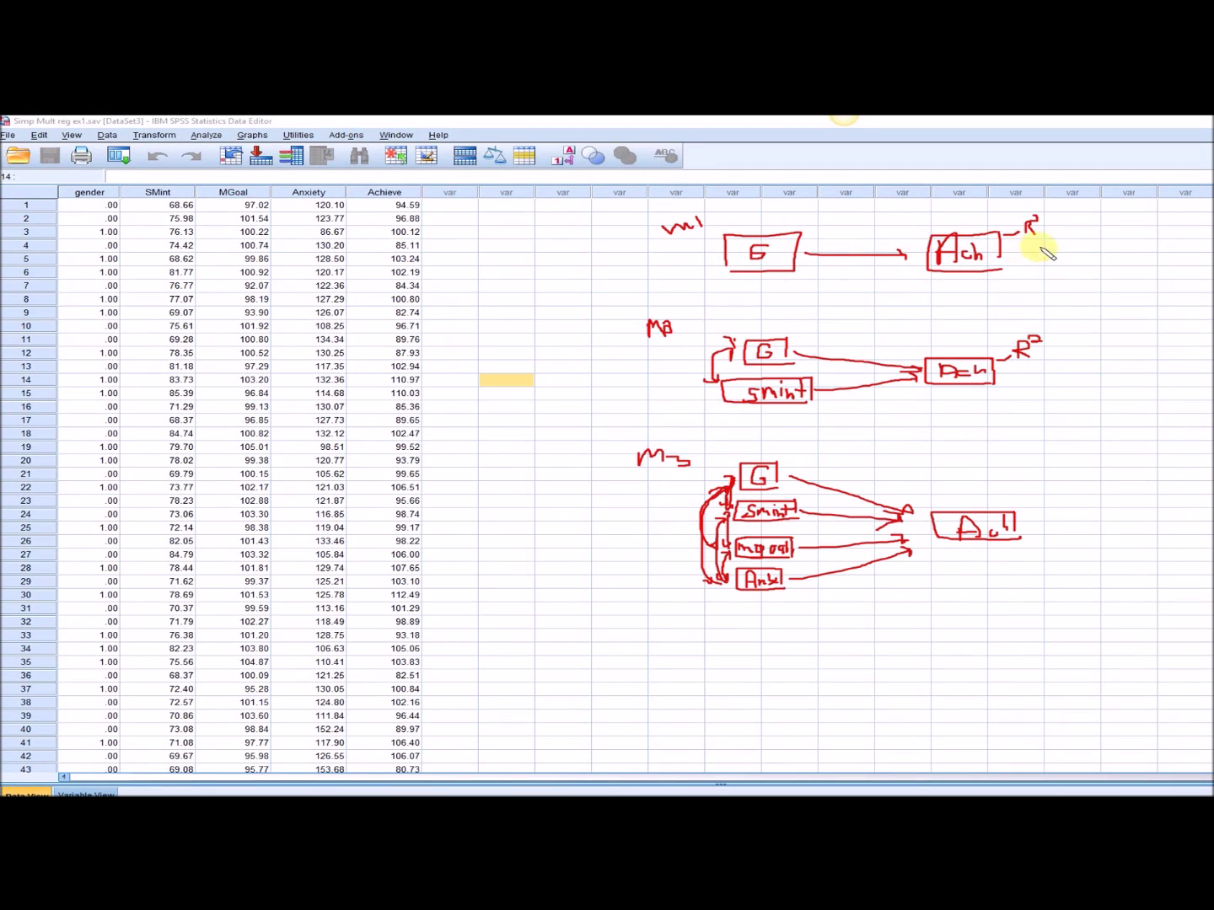
{"action": "mouse_move", "coordinate": [1036, 254]}
{"action": "left_mouse_down"}
{"action": "mouse_move", "coordinate": [1034, 314]}
{"action": "mouse_move", "coordinate": [1026, 304]}
{"action": "left_mouse_up"}
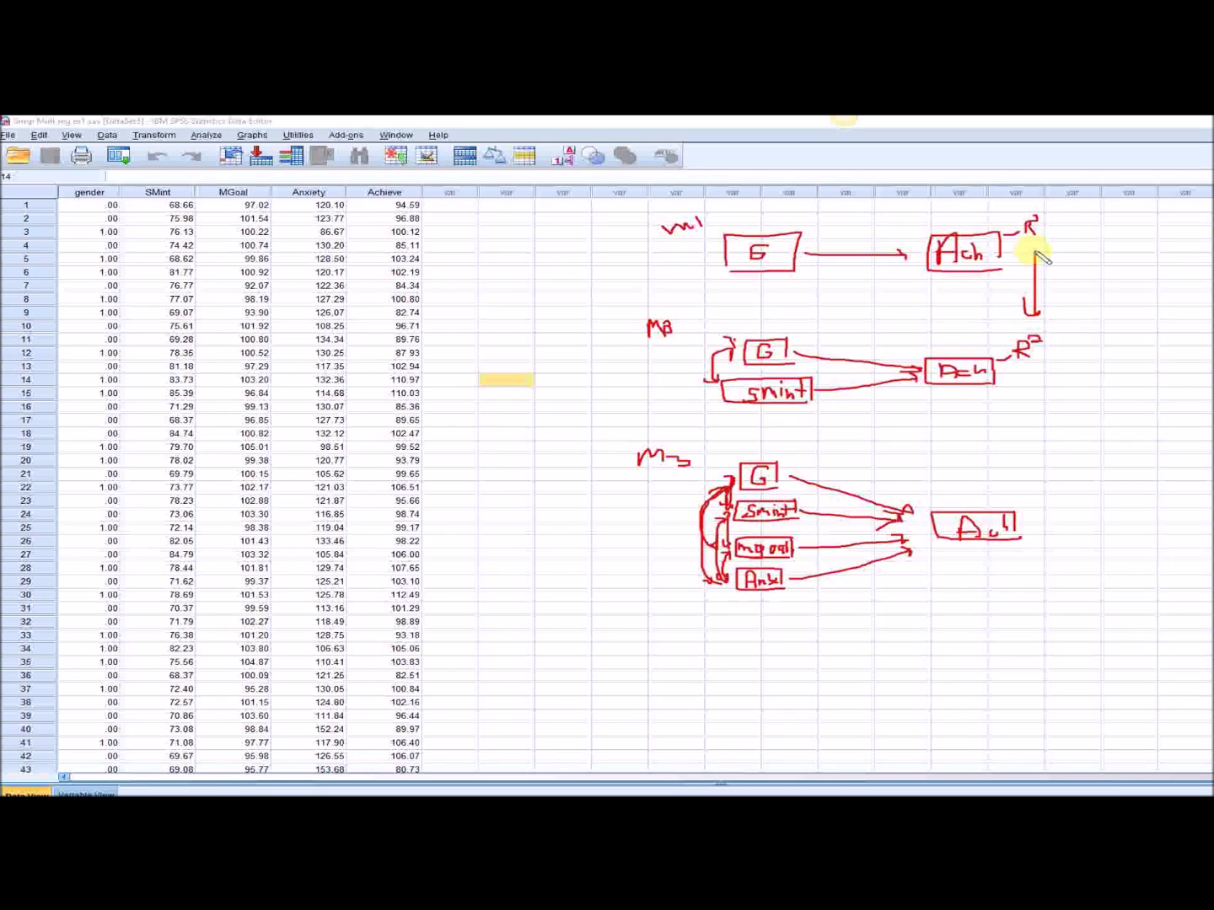
{"action": "left_click_drag", "start_coordinate": [1027, 262], "coordinate": [1040, 261]}
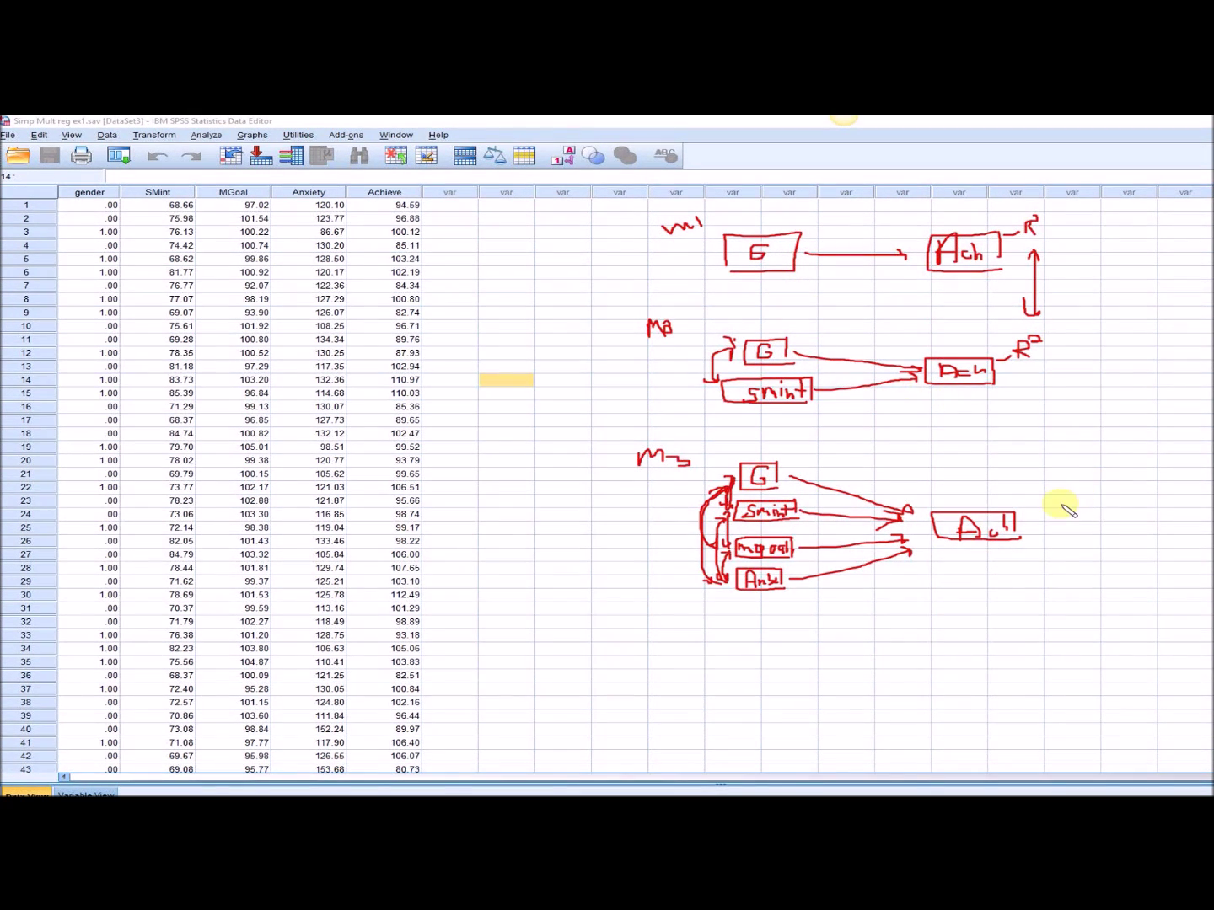
Annotate model 3's achievement box with R² and draw a double-headed vertical arrow between the R² labels of models 2 and 3
{"action": "left_click_drag", "start_coordinate": [1028, 515], "coordinate": [1049, 486]}
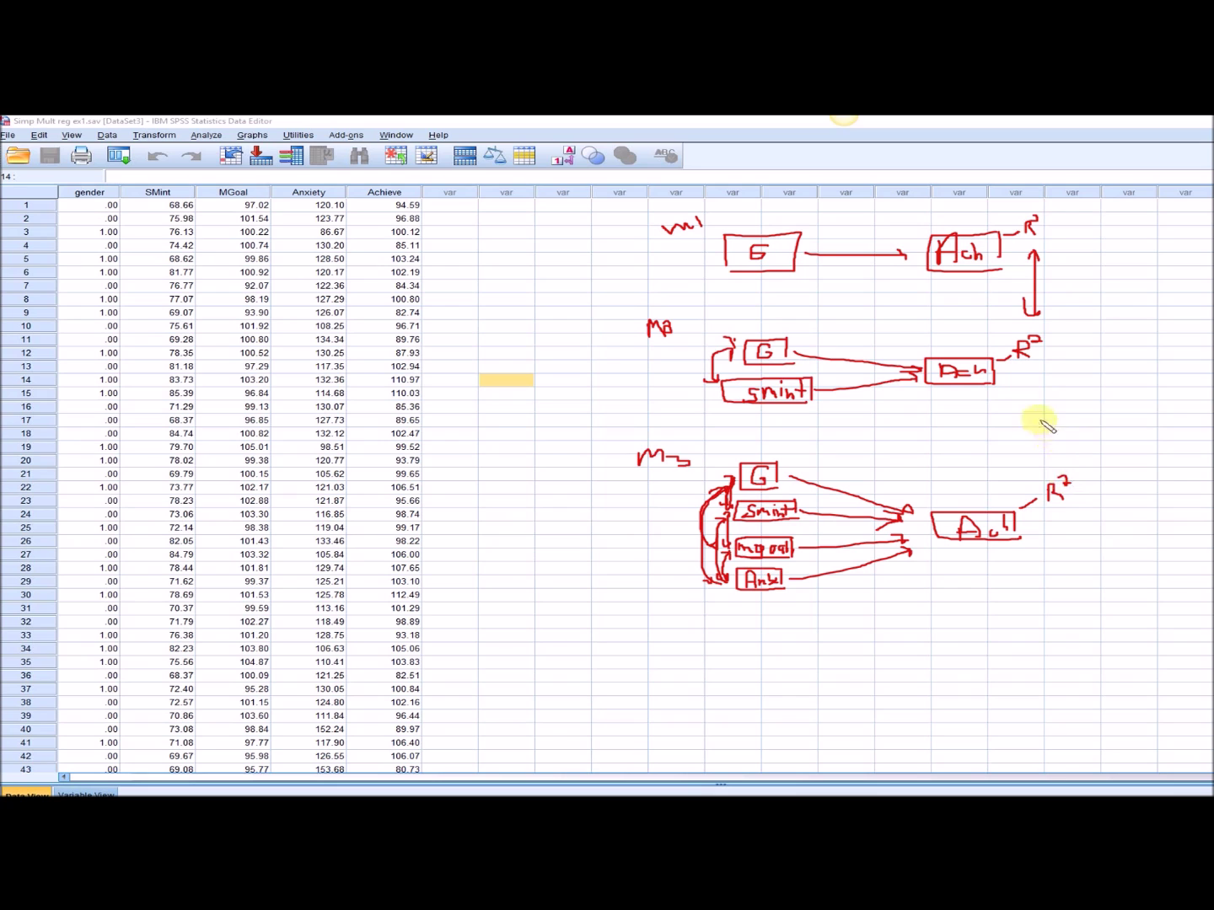
{"action": "left_click_drag", "start_coordinate": [1034, 393], "coordinate": [1036, 450]}
{"action": "left_click_drag", "start_coordinate": [1031, 386], "coordinate": [1045, 391]}
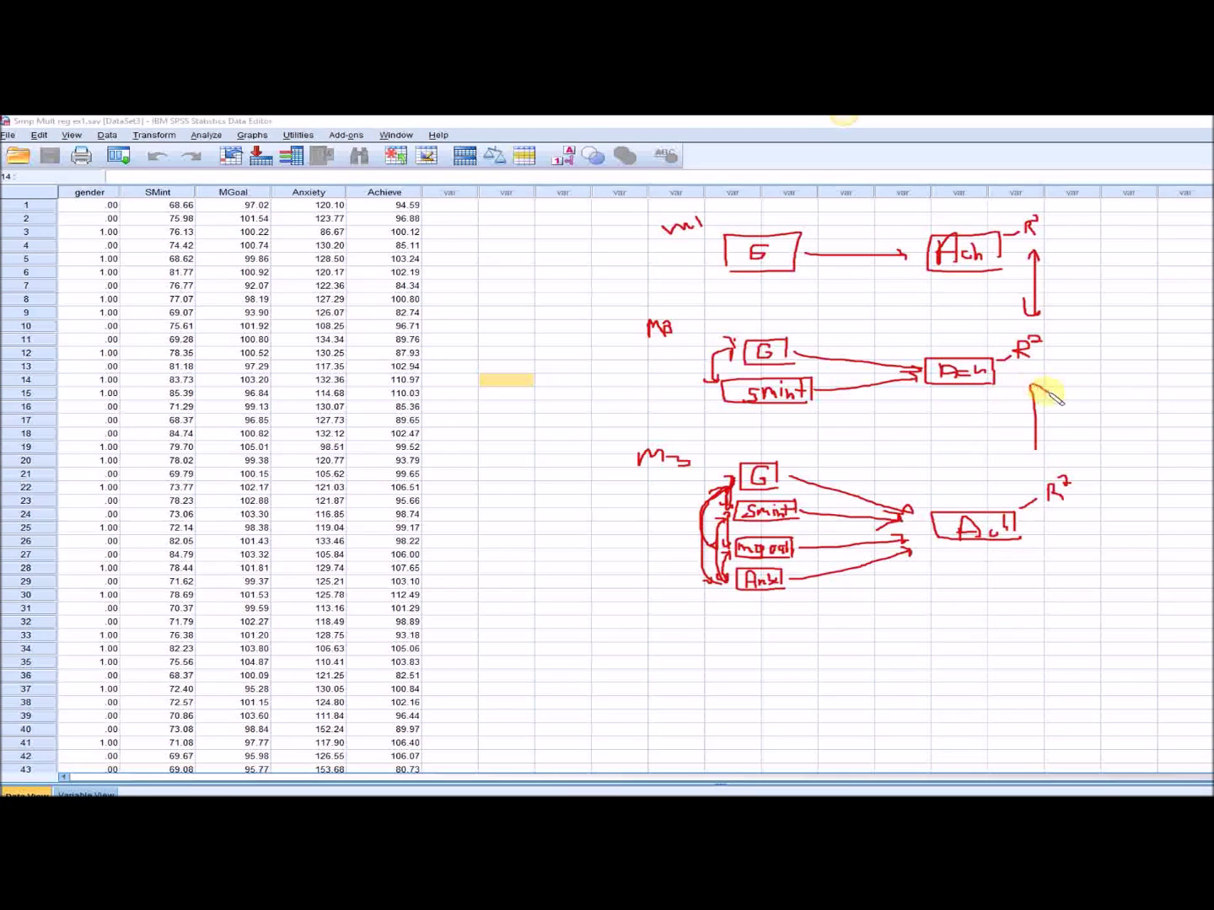
{"action": "left_click_drag", "start_coordinate": [1018, 444], "coordinate": [1042, 448]}
Set up a linear regression analysis with Achieve as the dependent variable
{"action": "left_click", "coordinate": [214, 138]}
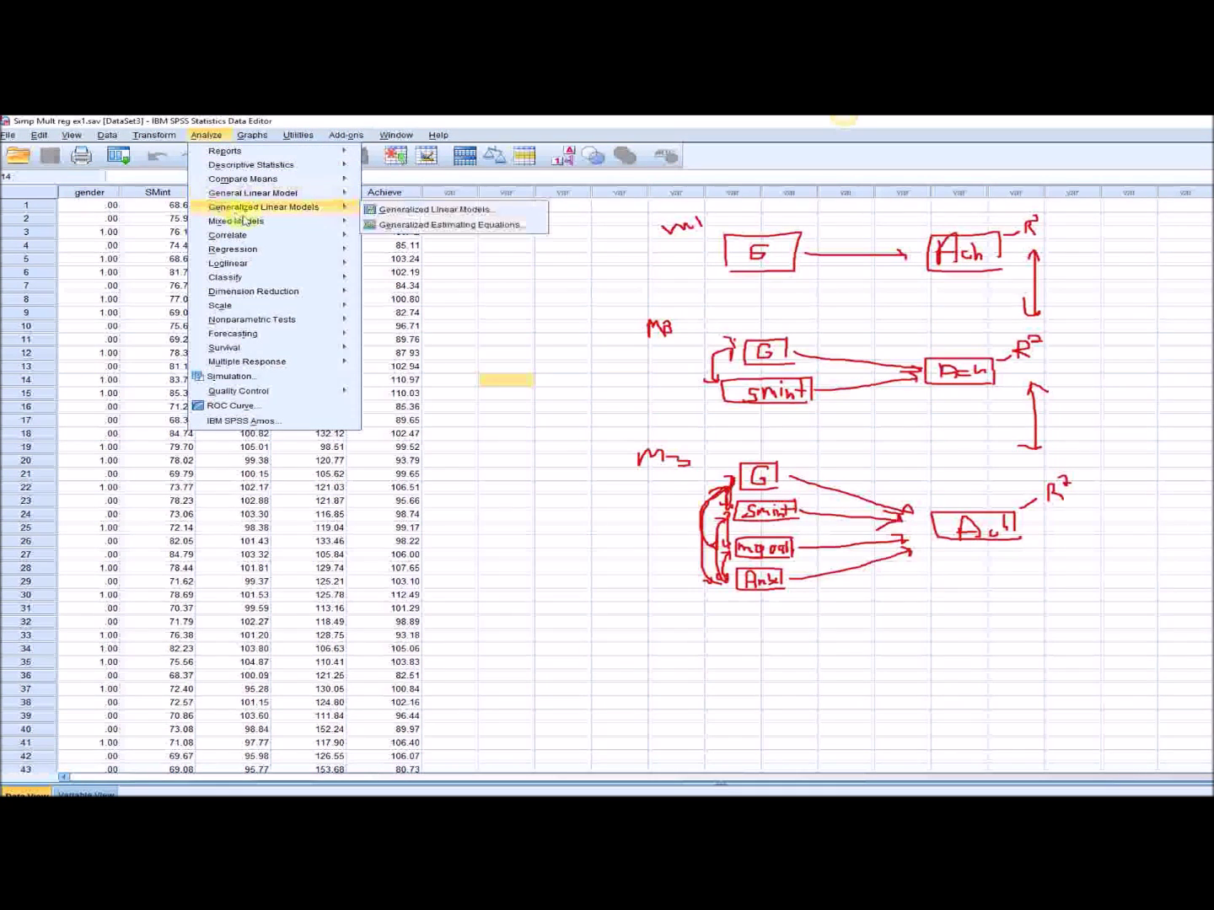
{"action": "mouse_move", "coordinate": [278, 265]}
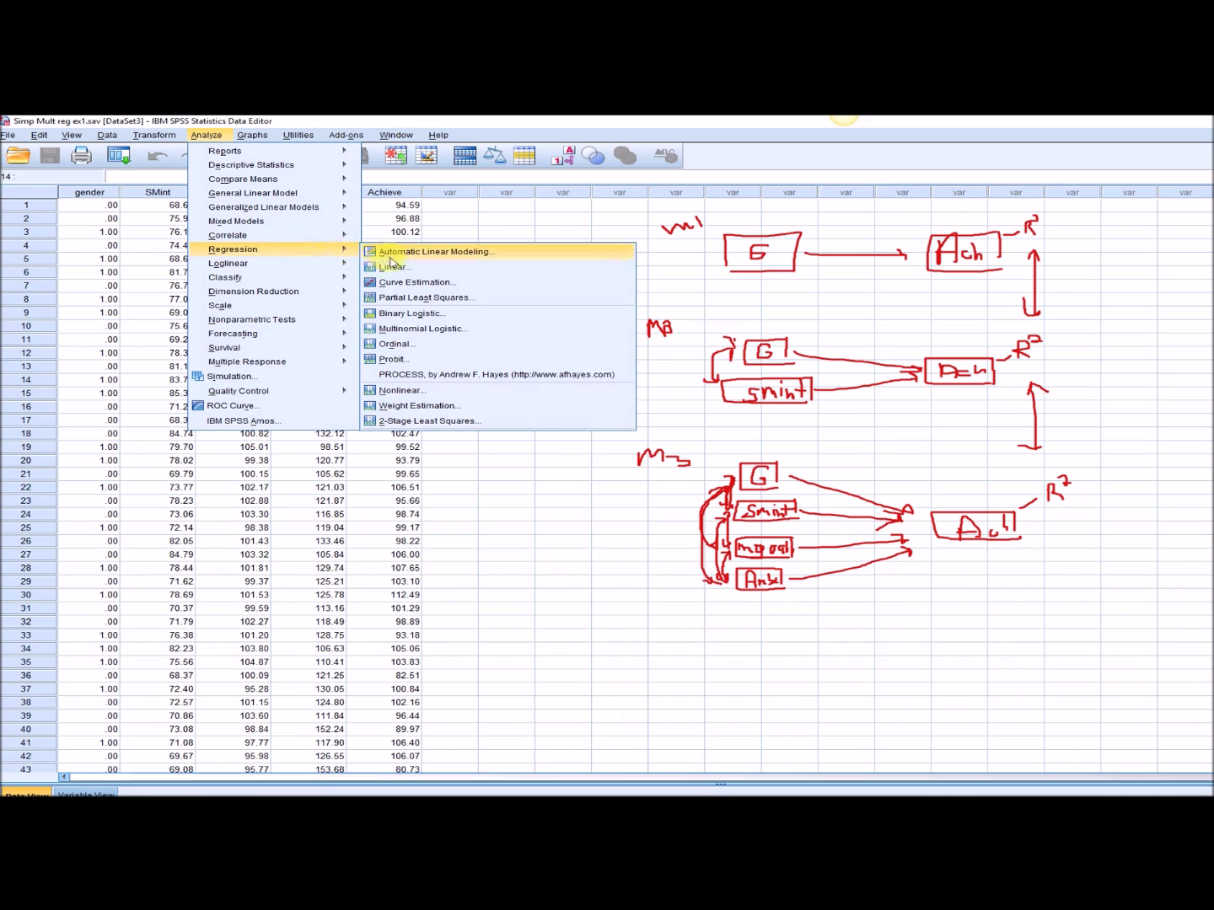
{"action": "left_click", "coordinate": [394, 270]}
{"action": "left_click_drag", "start_coordinate": [698, 406], "coordinate": [320, 215]}
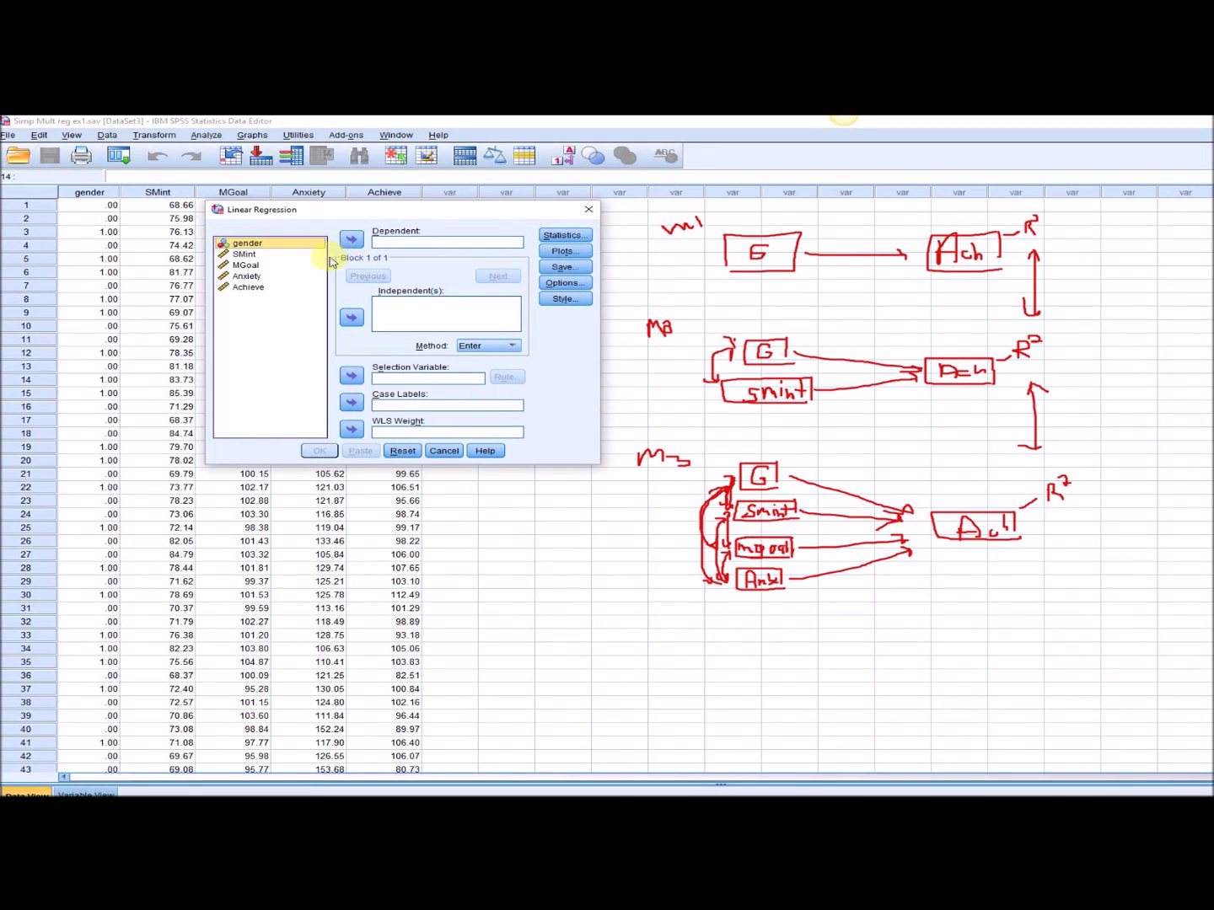
{"action": "left_click", "coordinate": [248, 289]}
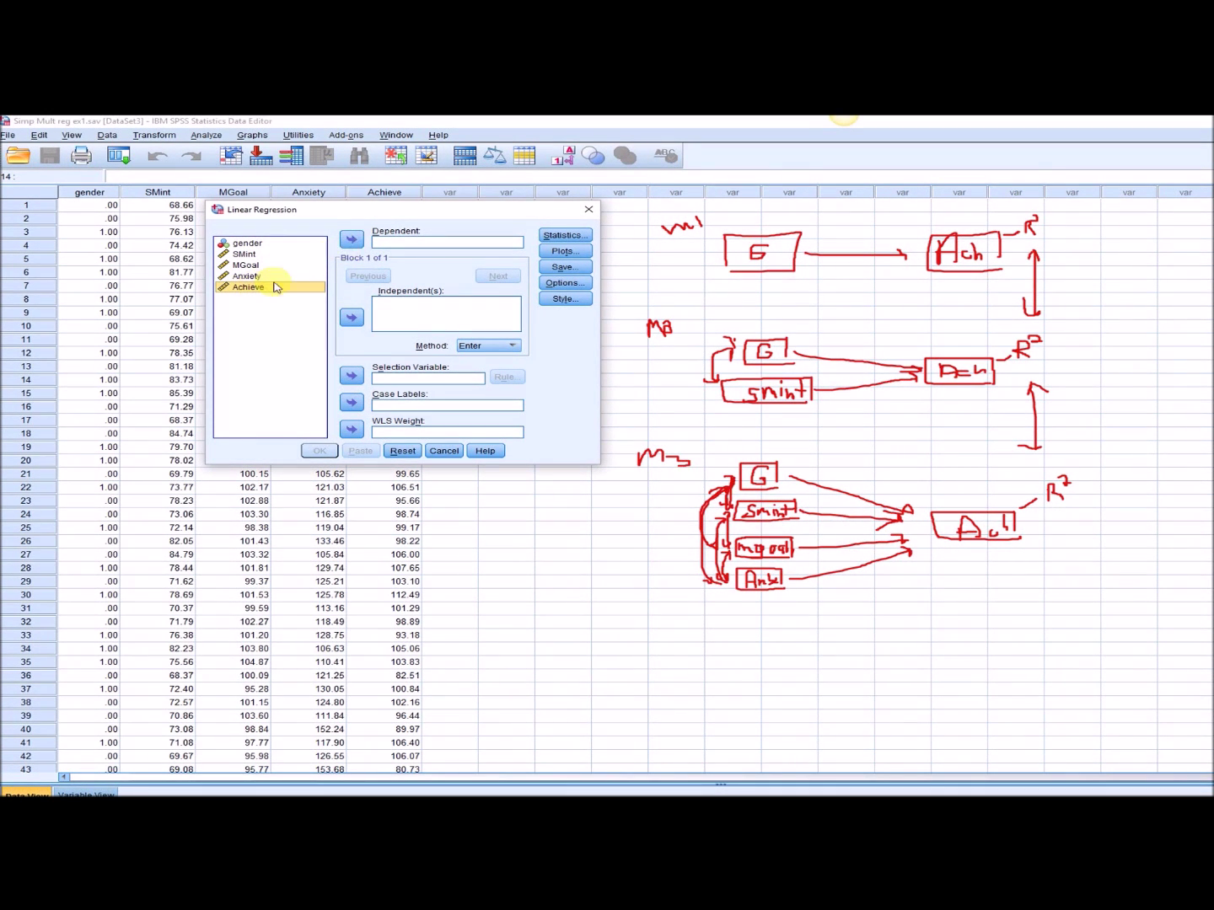
{"action": "left_click", "coordinate": [353, 239]}
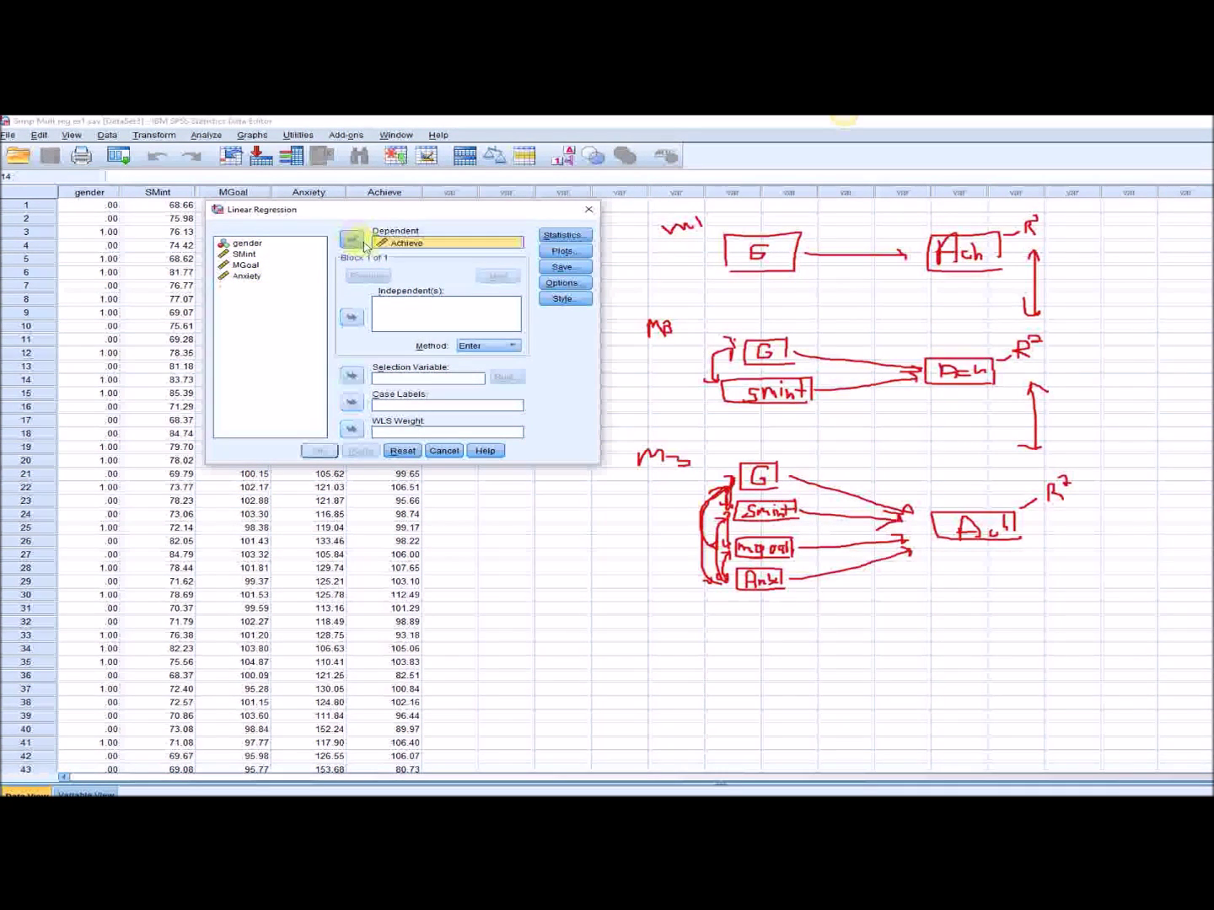
Enter gender as the independent variable in block 1 and SMint in block 2 of the regression
{"action": "left_click", "coordinate": [250, 245]}
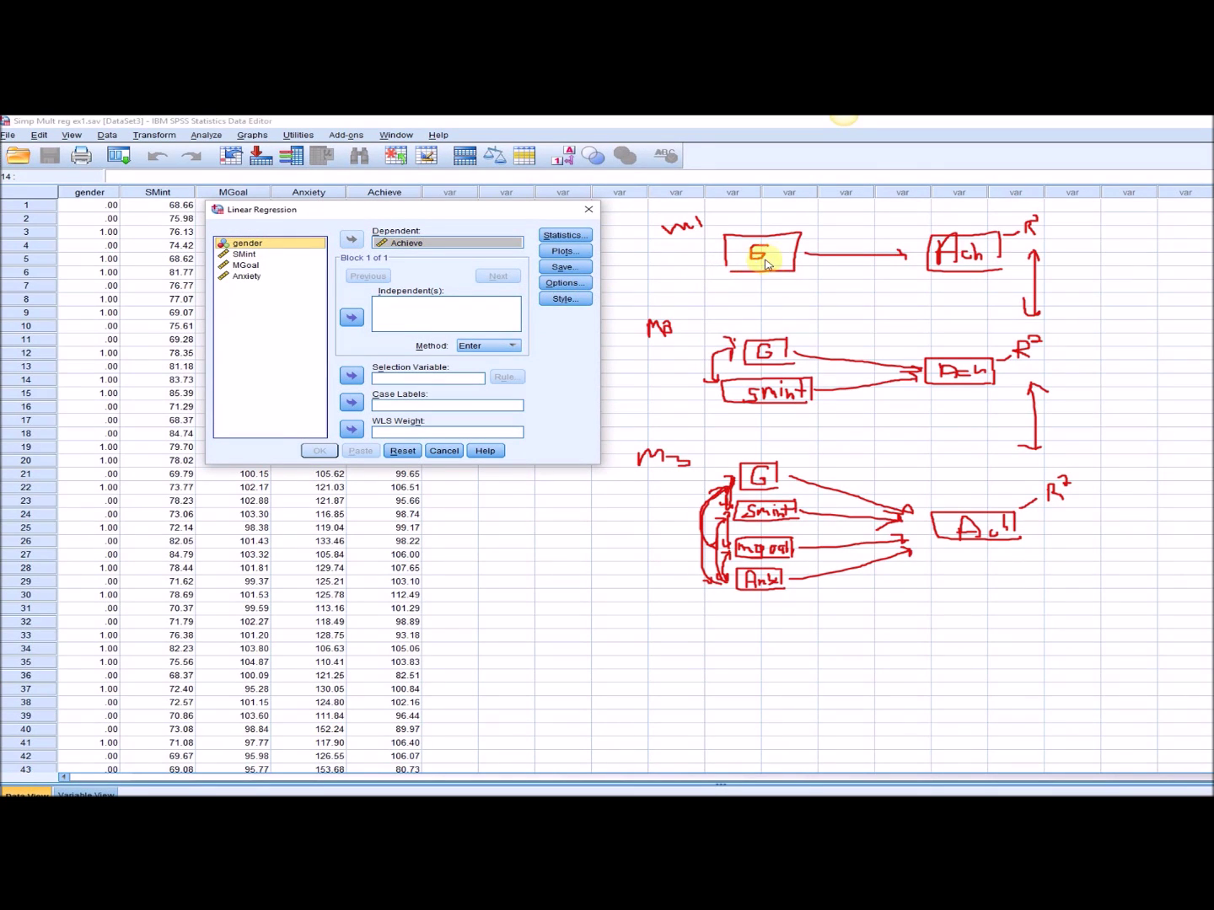
{"action": "left_click", "coordinate": [346, 323]}
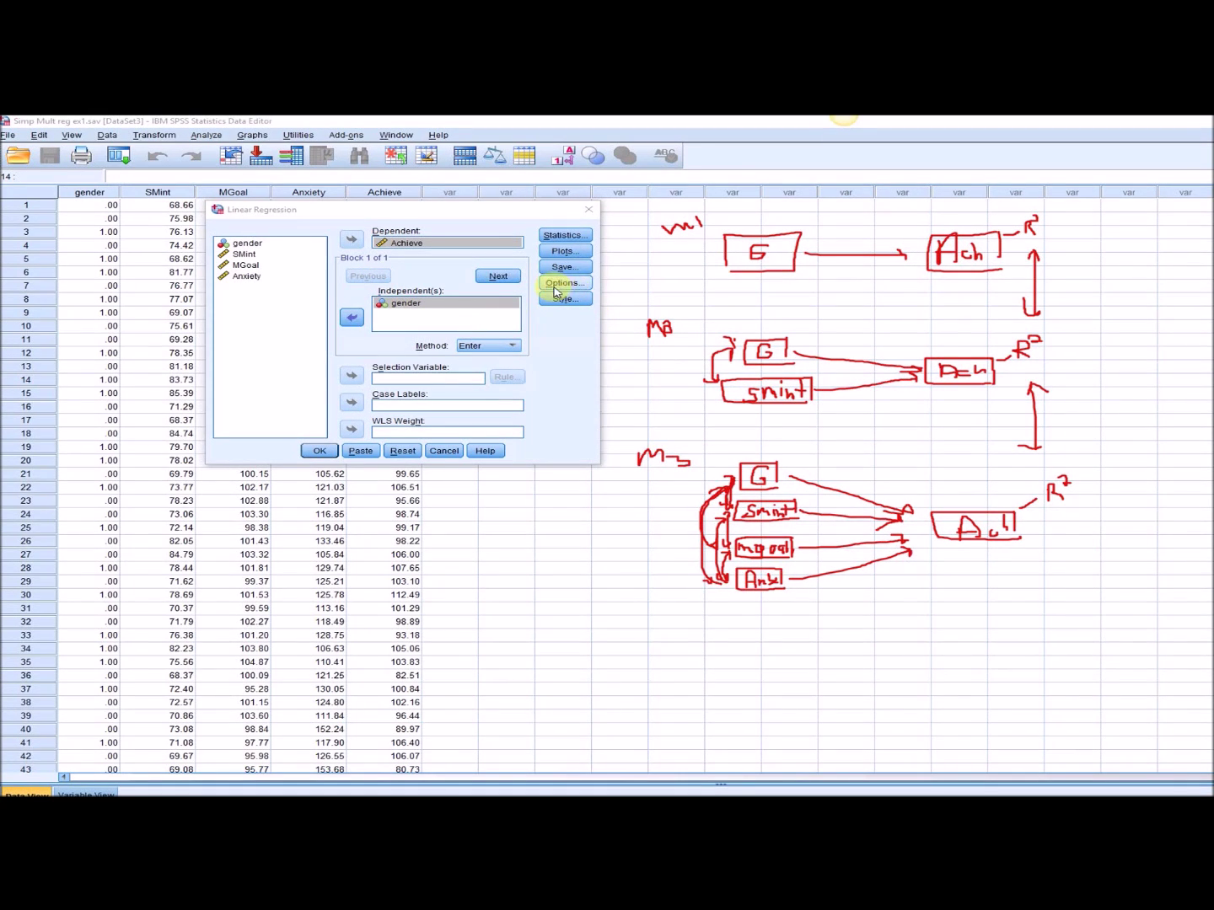
{"action": "left_click", "coordinate": [496, 276]}
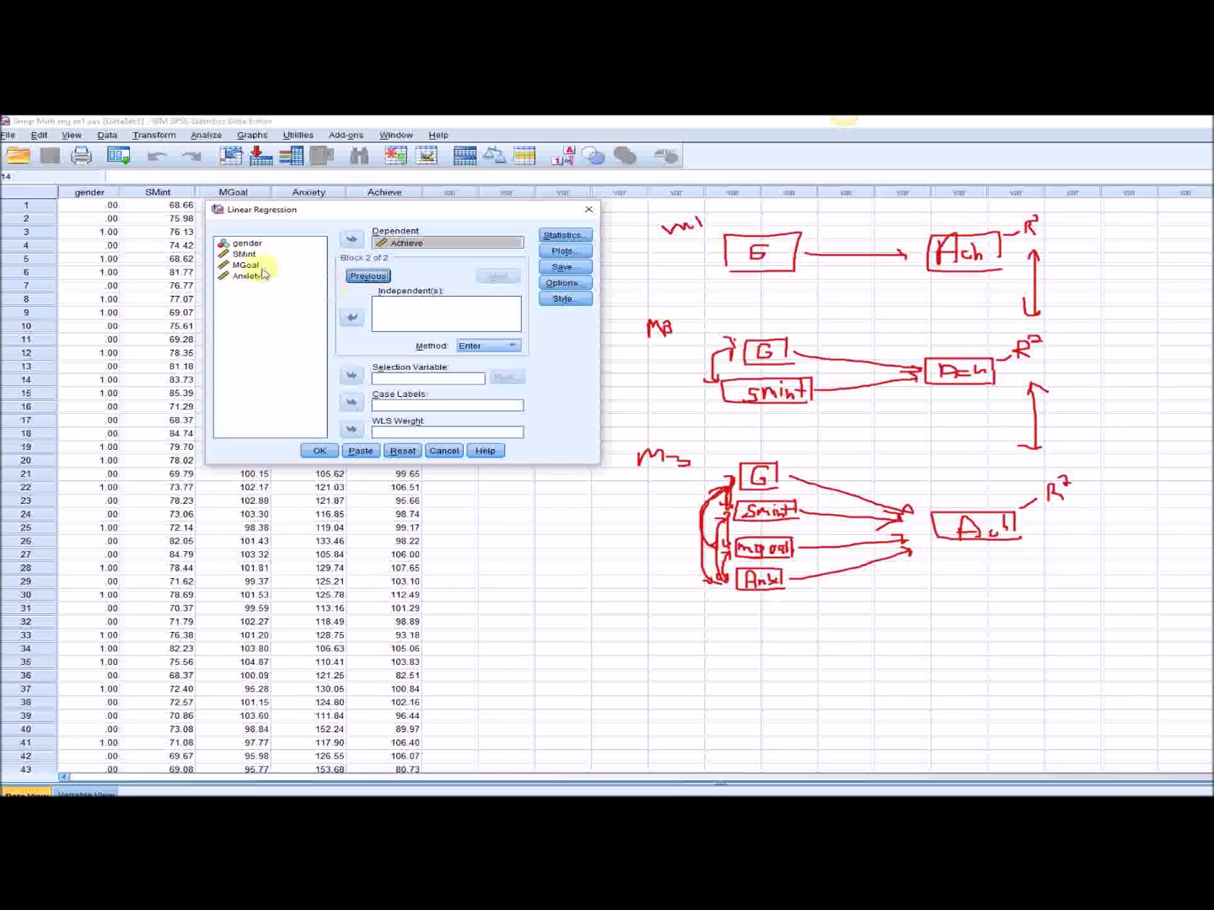
{"action": "left_click", "coordinate": [242, 254]}
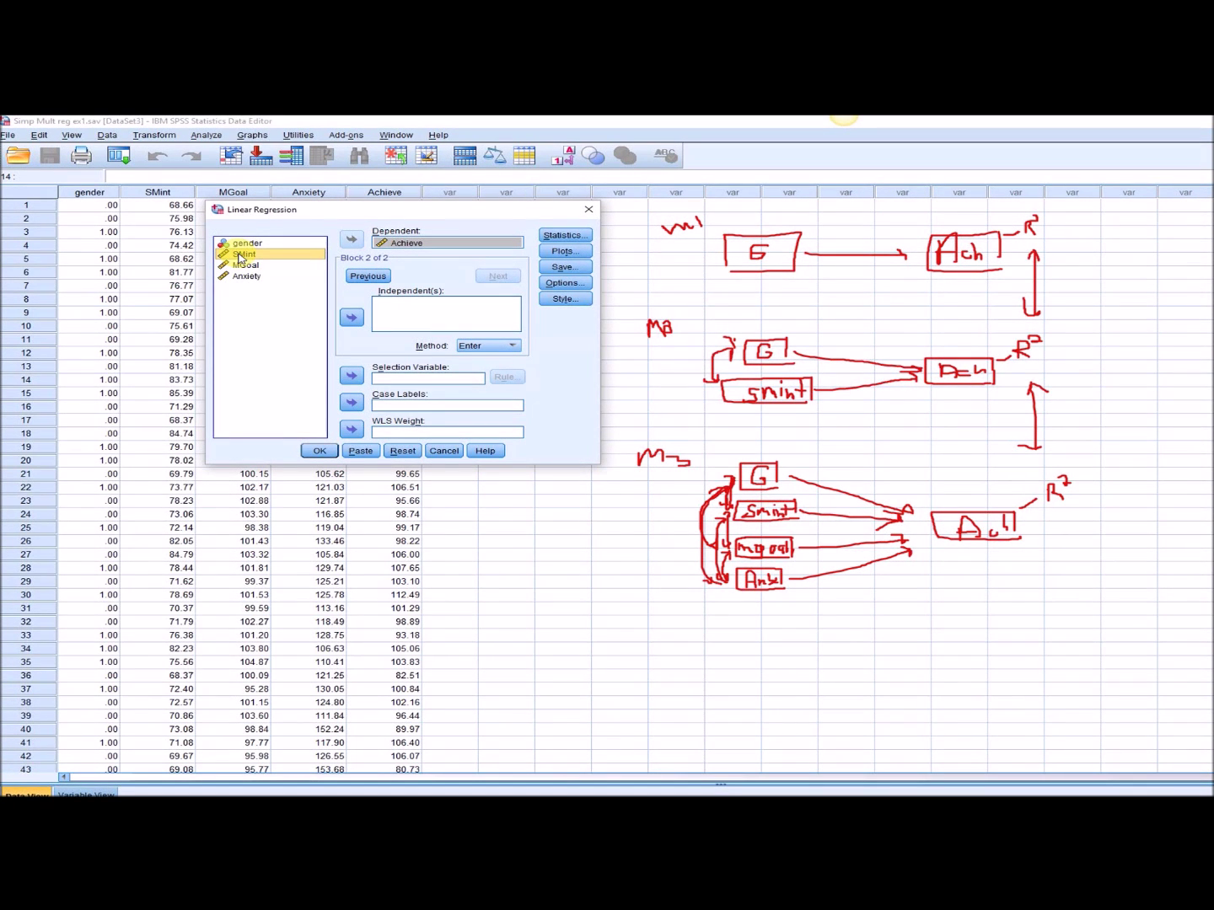
{"action": "left_click", "coordinate": [353, 317]}
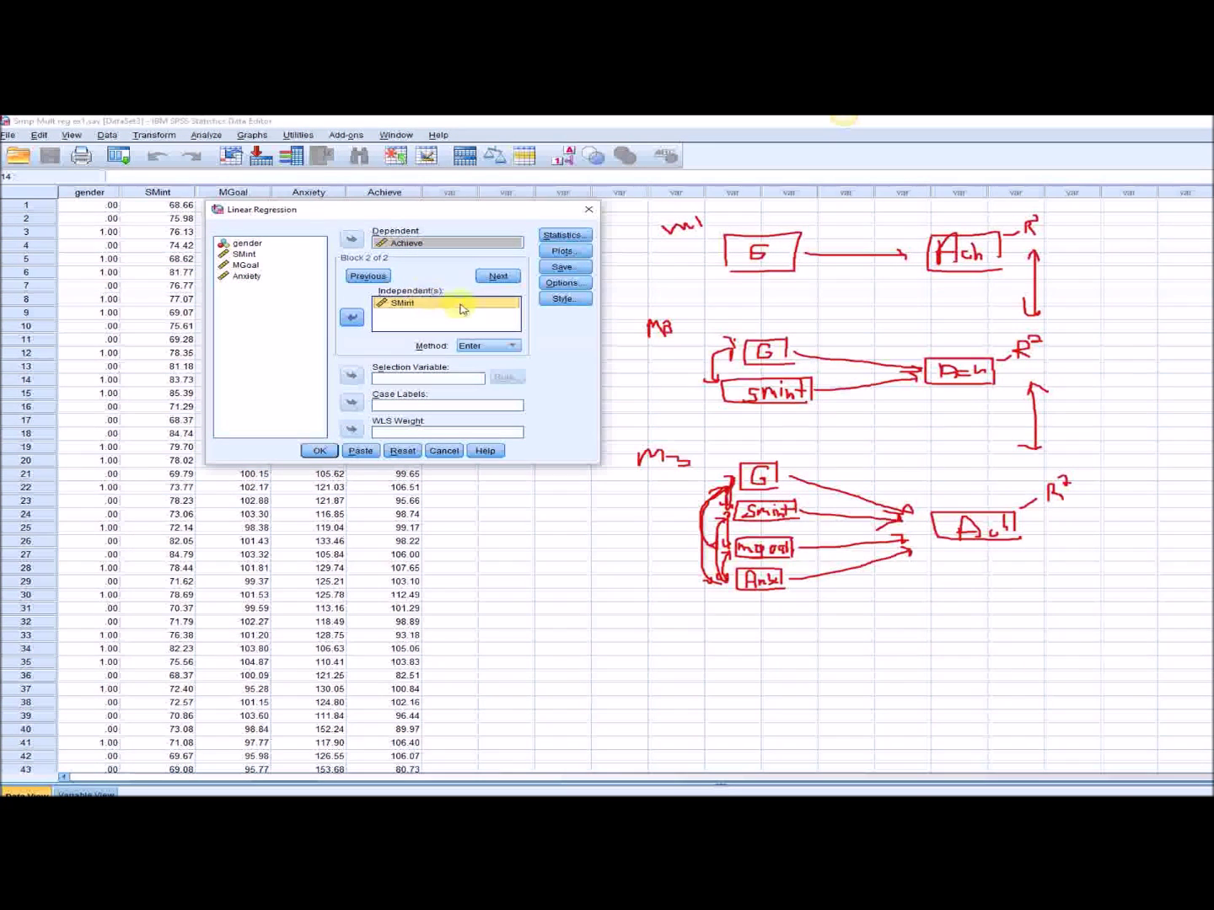
Add a third block to the regression with MGoal and Anxiety as independent variables
{"action": "left_click", "coordinate": [497, 278]}
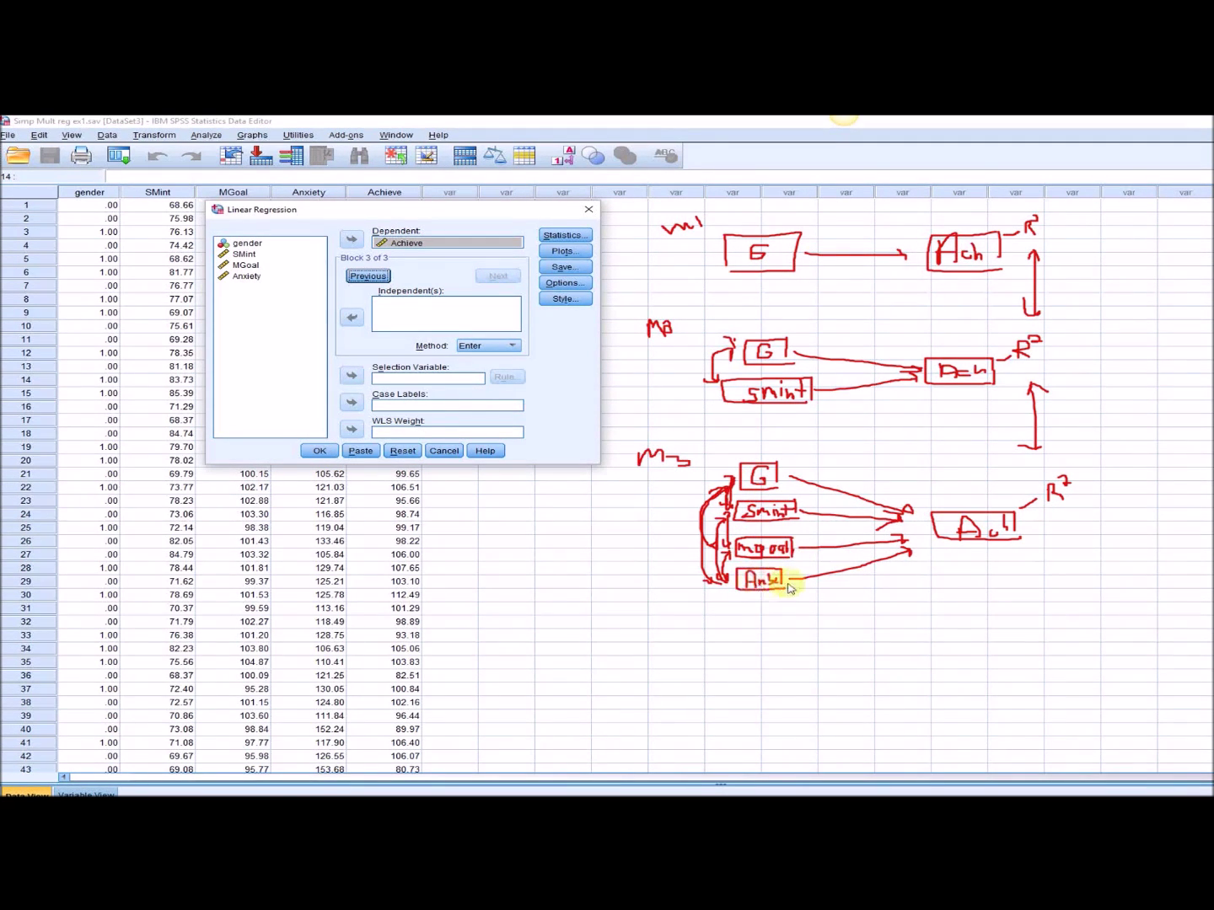
{"action": "left_click", "coordinate": [246, 265]}
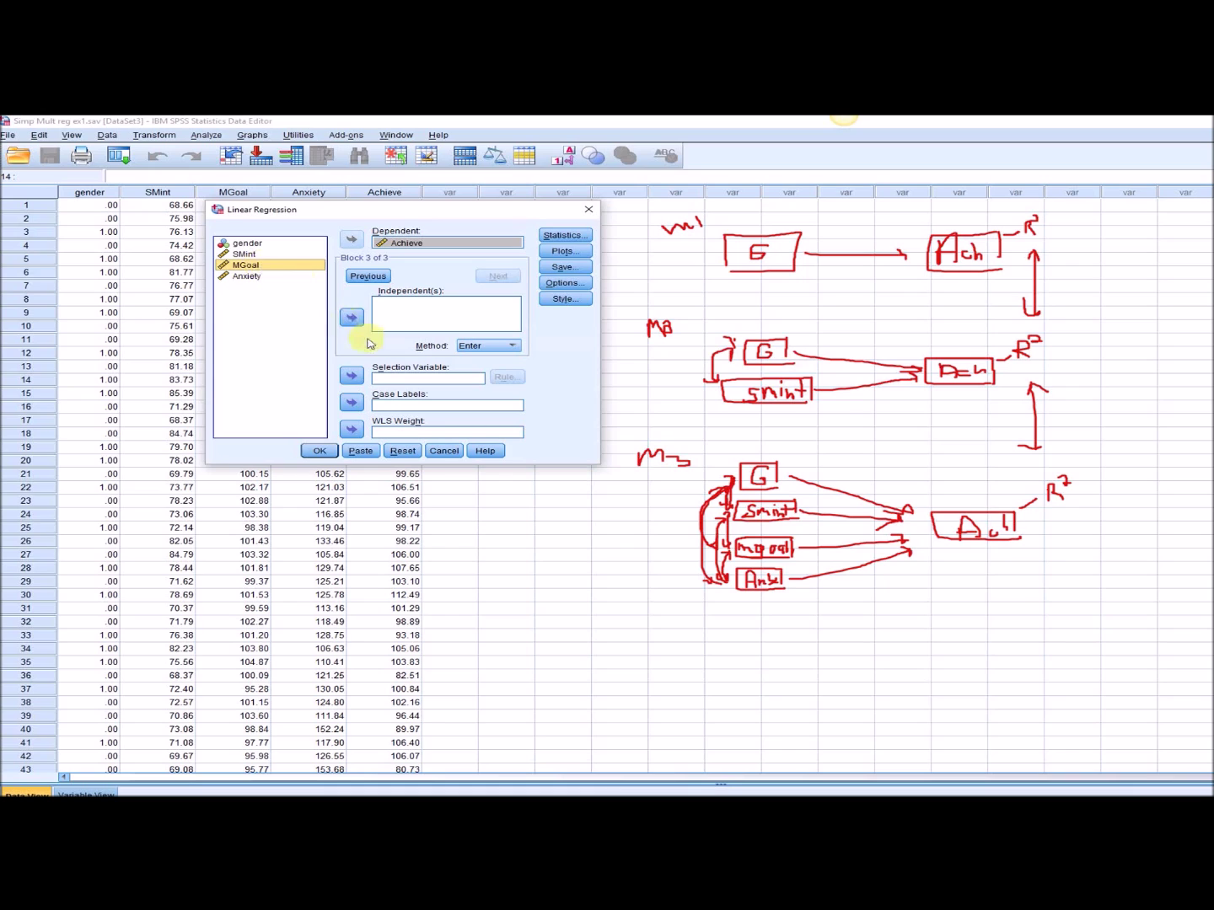
{"action": "left_click", "coordinate": [353, 317]}
{"action": "left_click", "coordinate": [254, 277]}
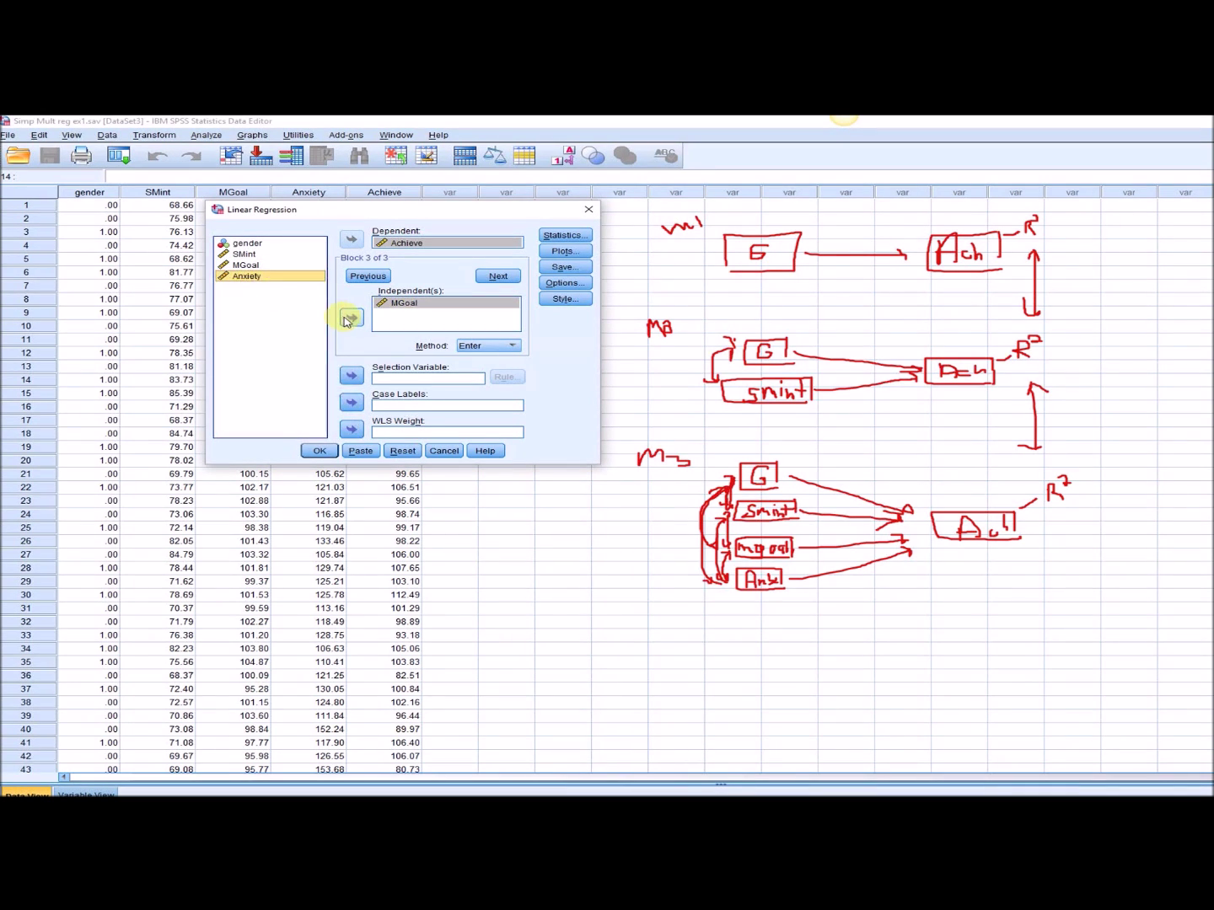
{"action": "left_click", "coordinate": [349, 317]}
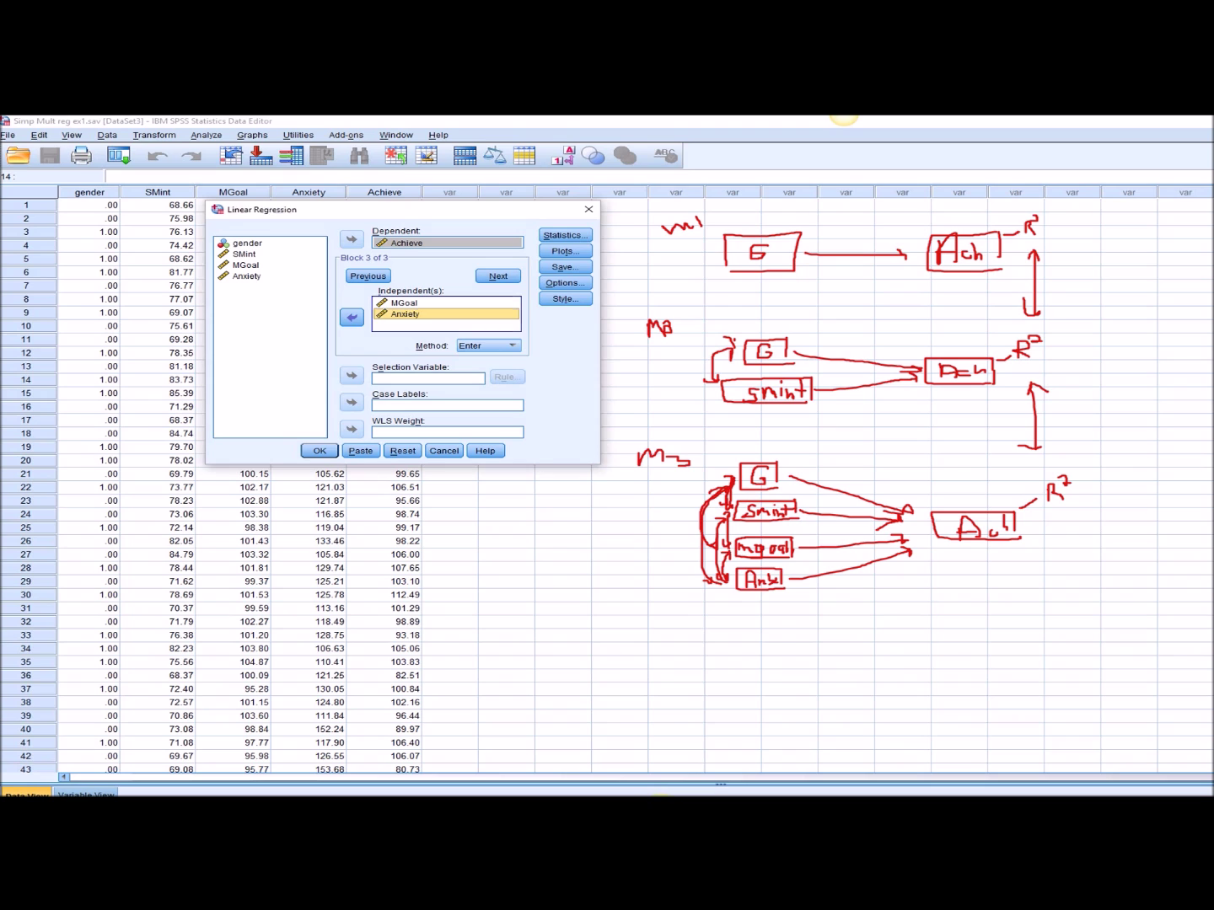
Request R squared change, confidence intervals, collinearity diagnostics, part and partial correlations and descriptives for the regression, and run it
{"action": "left_click", "coordinate": [654, 793]}
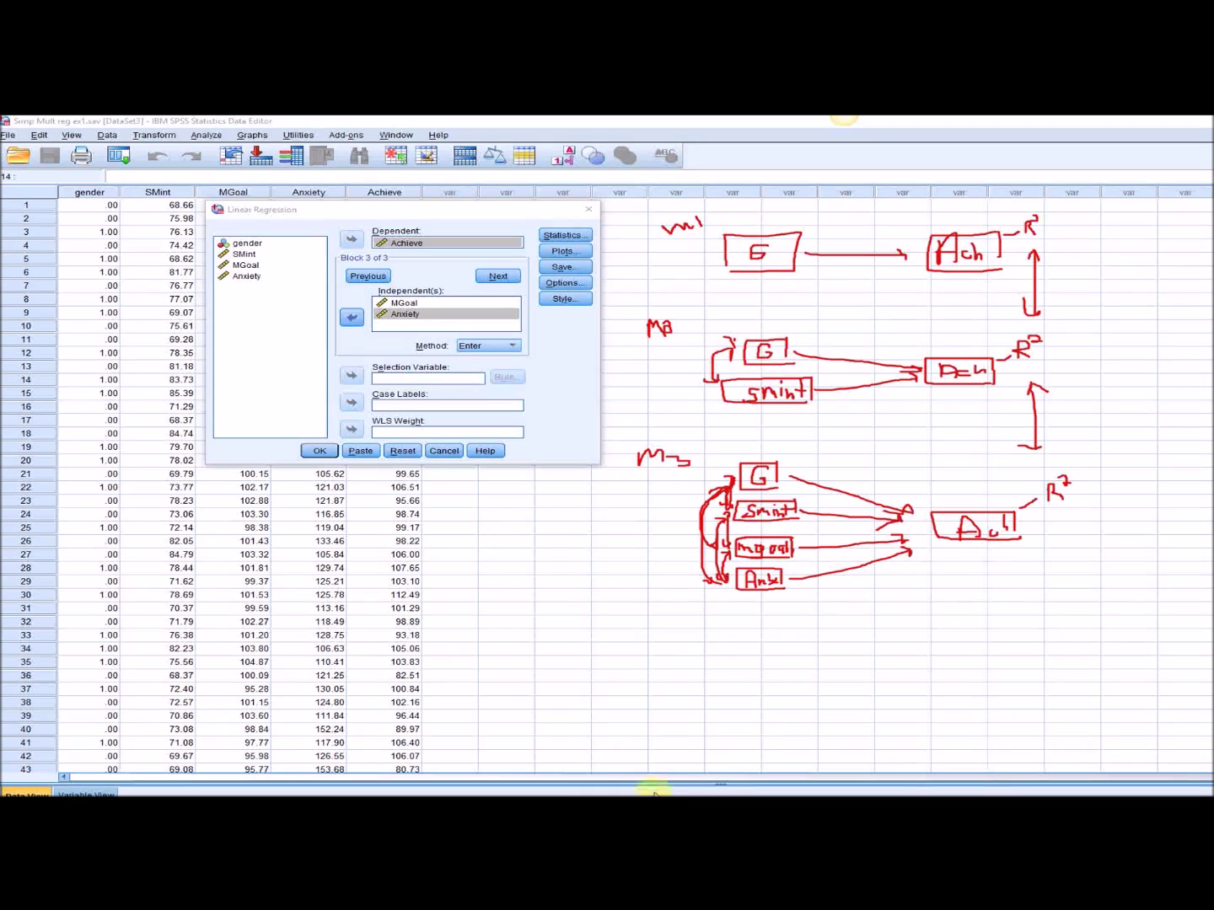
{"action": "left_click", "coordinate": [566, 235]}
{"action": "left_click_drag", "start_coordinate": [679, 388], "coordinate": [316, 506]}
{"action": "left_click", "coordinate": [361, 532]}
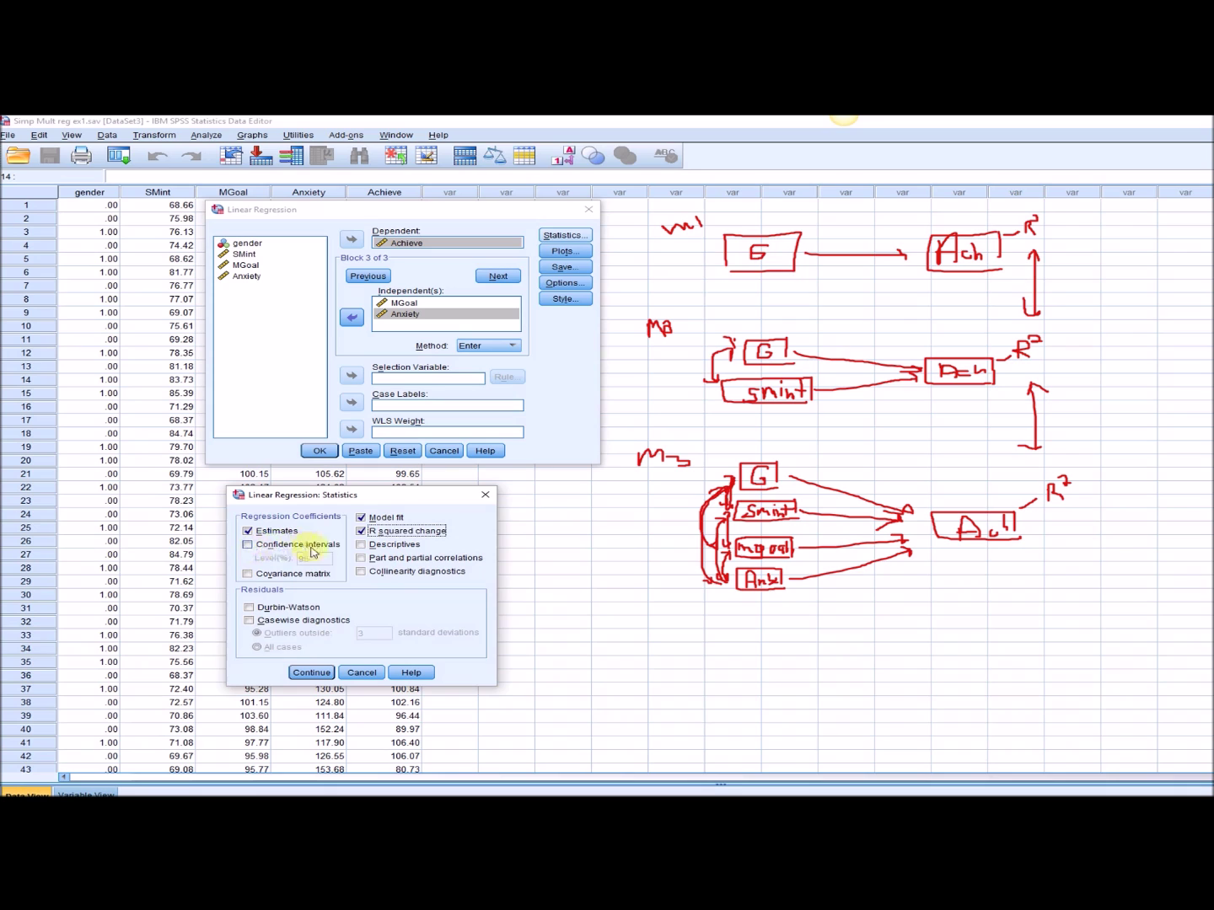
{"action": "left_click", "coordinate": [246, 545]}
{"action": "left_click", "coordinate": [361, 572]}
{"action": "left_click", "coordinate": [363, 558]}
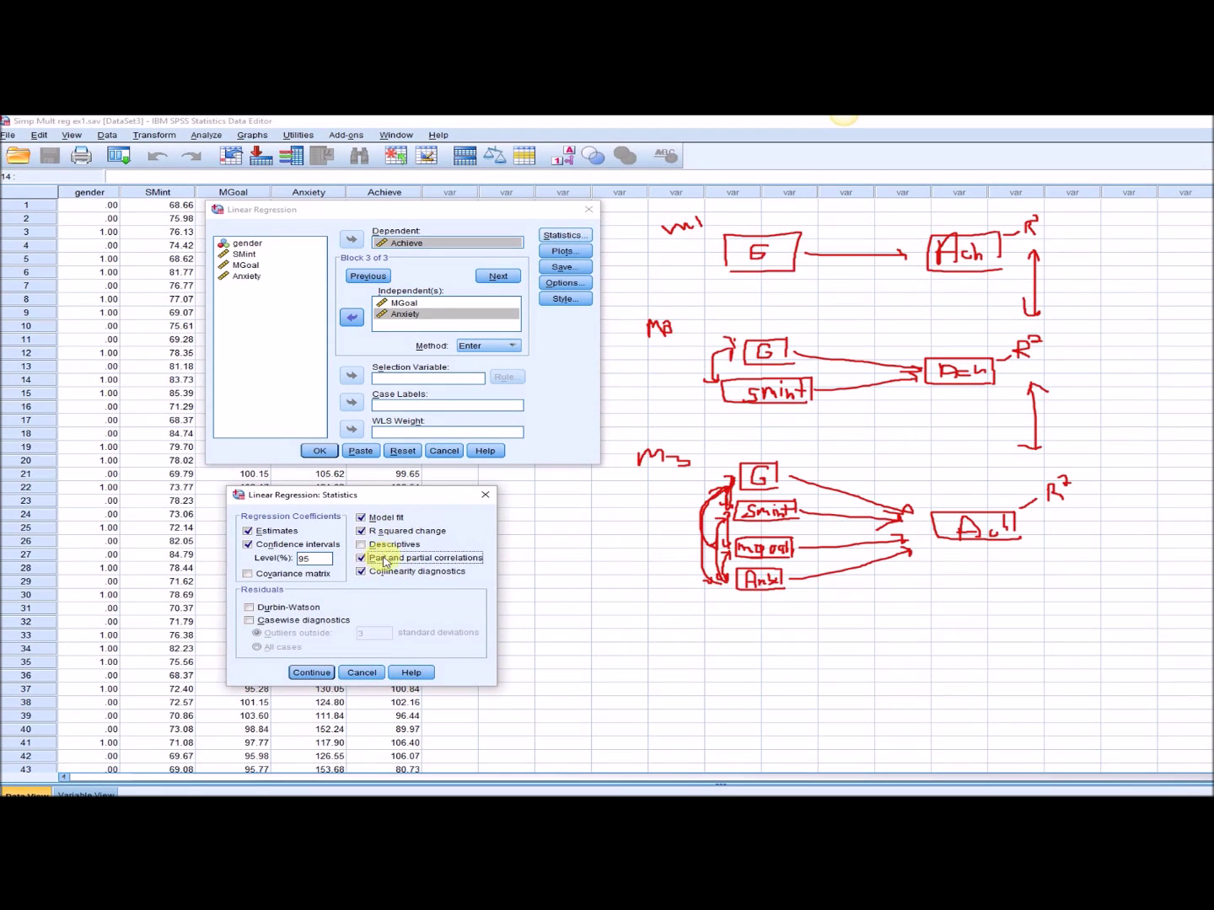
{"action": "left_click", "coordinate": [363, 544]}
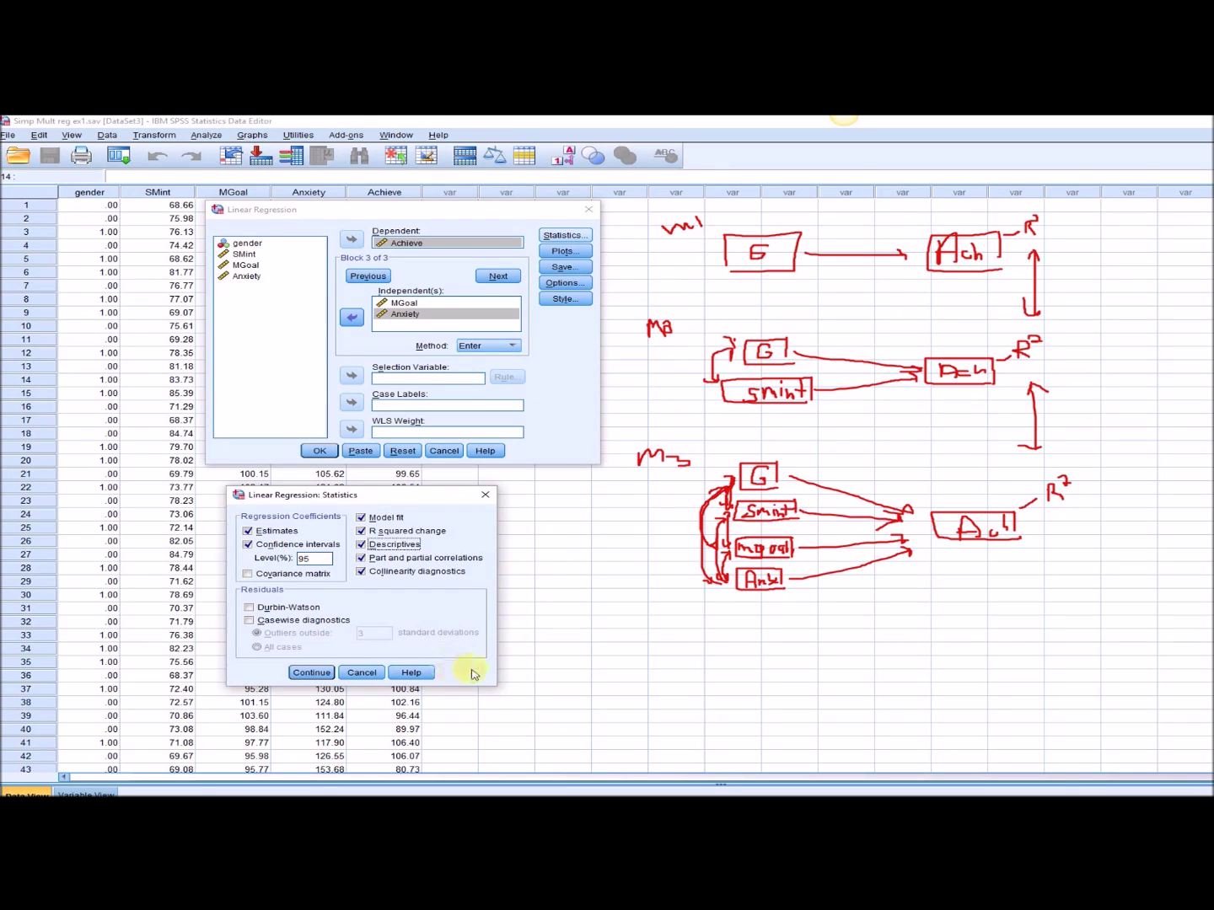
{"action": "left_click", "coordinate": [311, 673]}
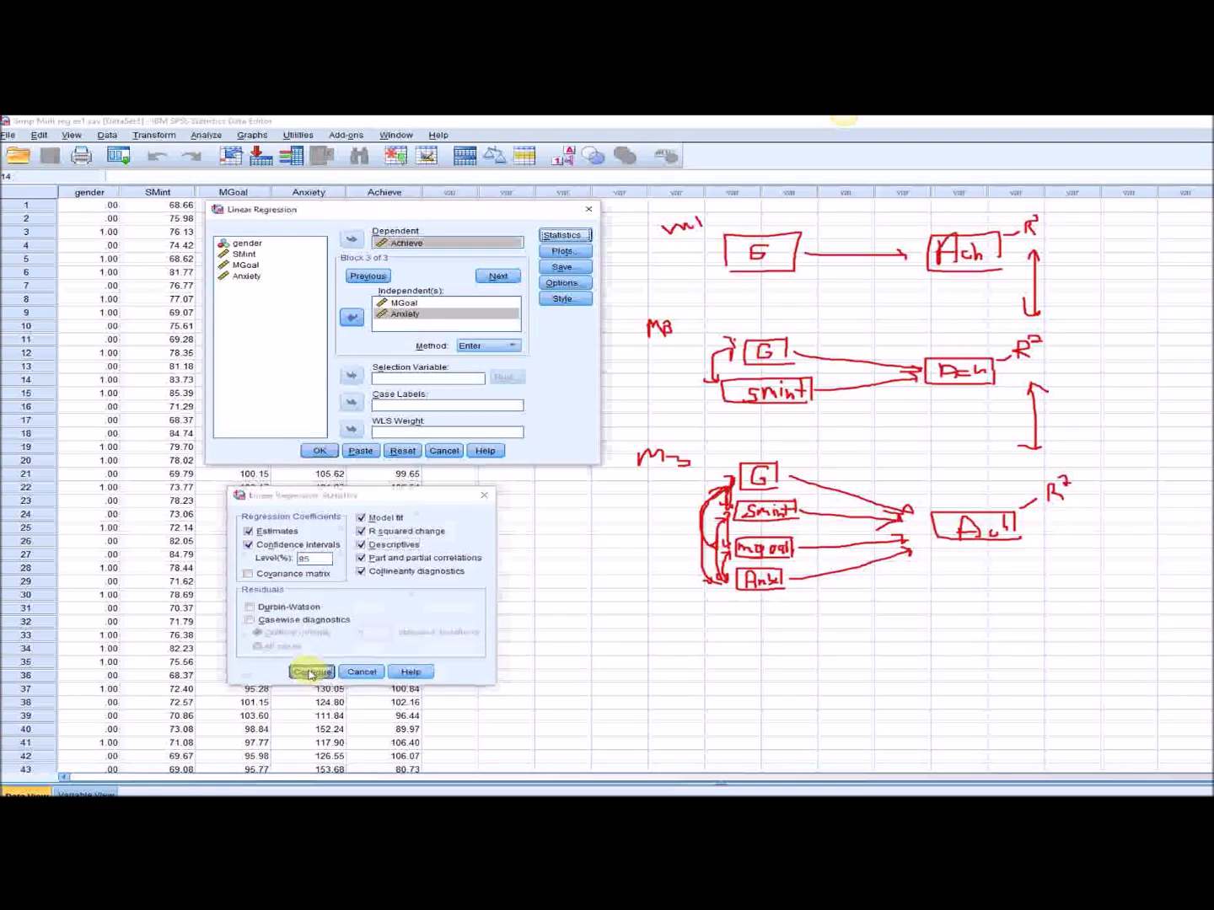
{"action": "left_click", "coordinate": [317, 451]}
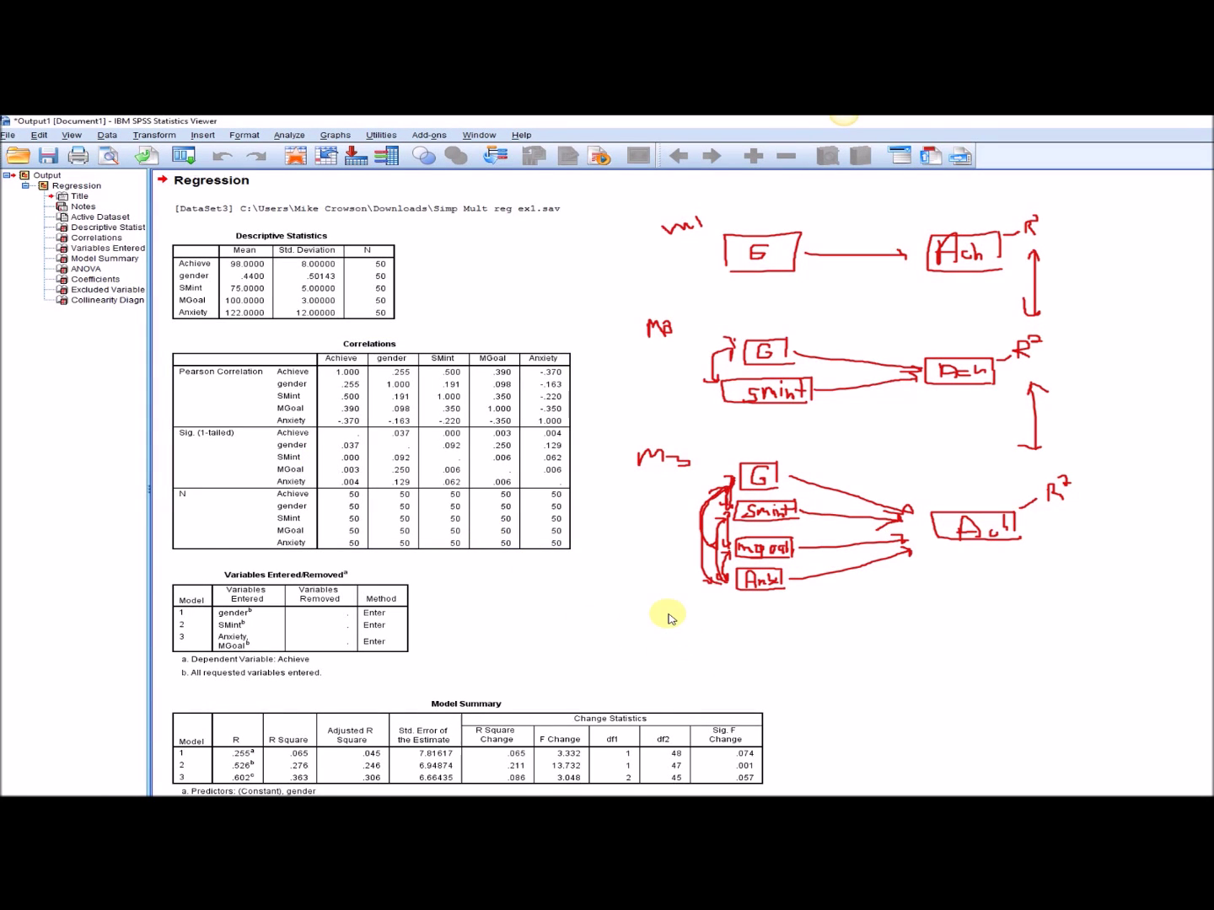
Examine the Variables Entered/Removed, Model Summary and ANOVA tables in the regression output
{"action": "scroll", "coordinate": [667, 618], "scroll_direction": "down", "scroll_amount": 1}
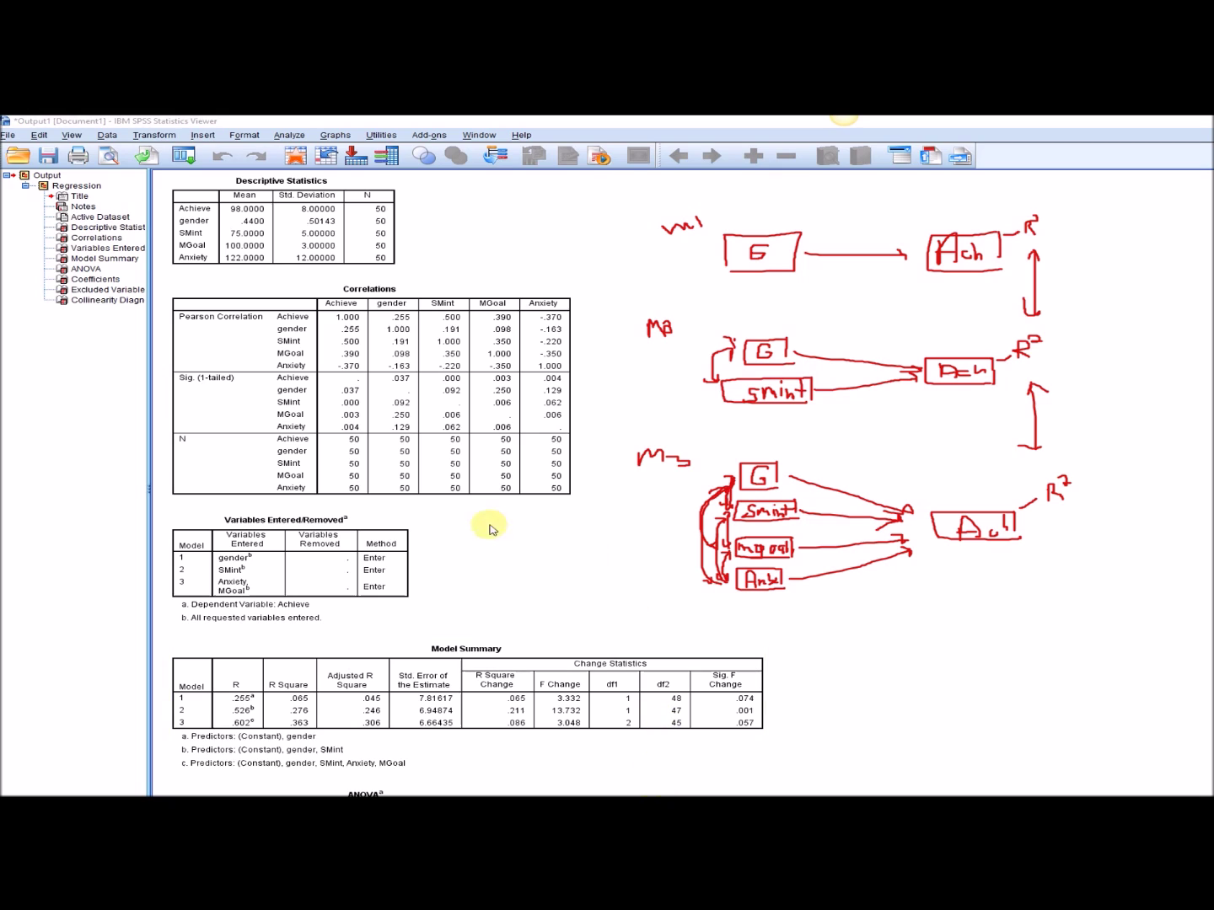
{"action": "left_click", "coordinate": [177, 555]}
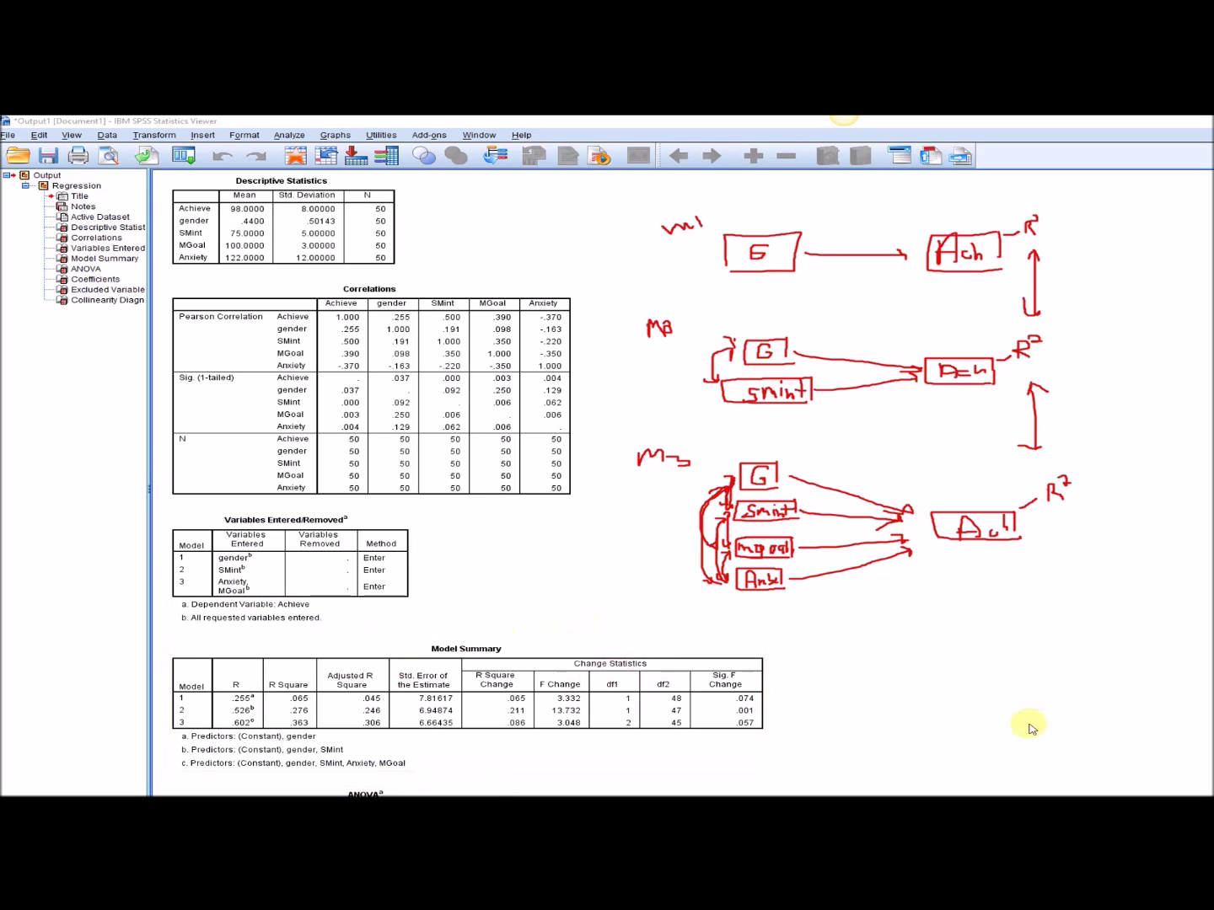
{"action": "scroll", "coordinate": [1049, 712], "scroll_direction": "down", "scroll_amount": 1}
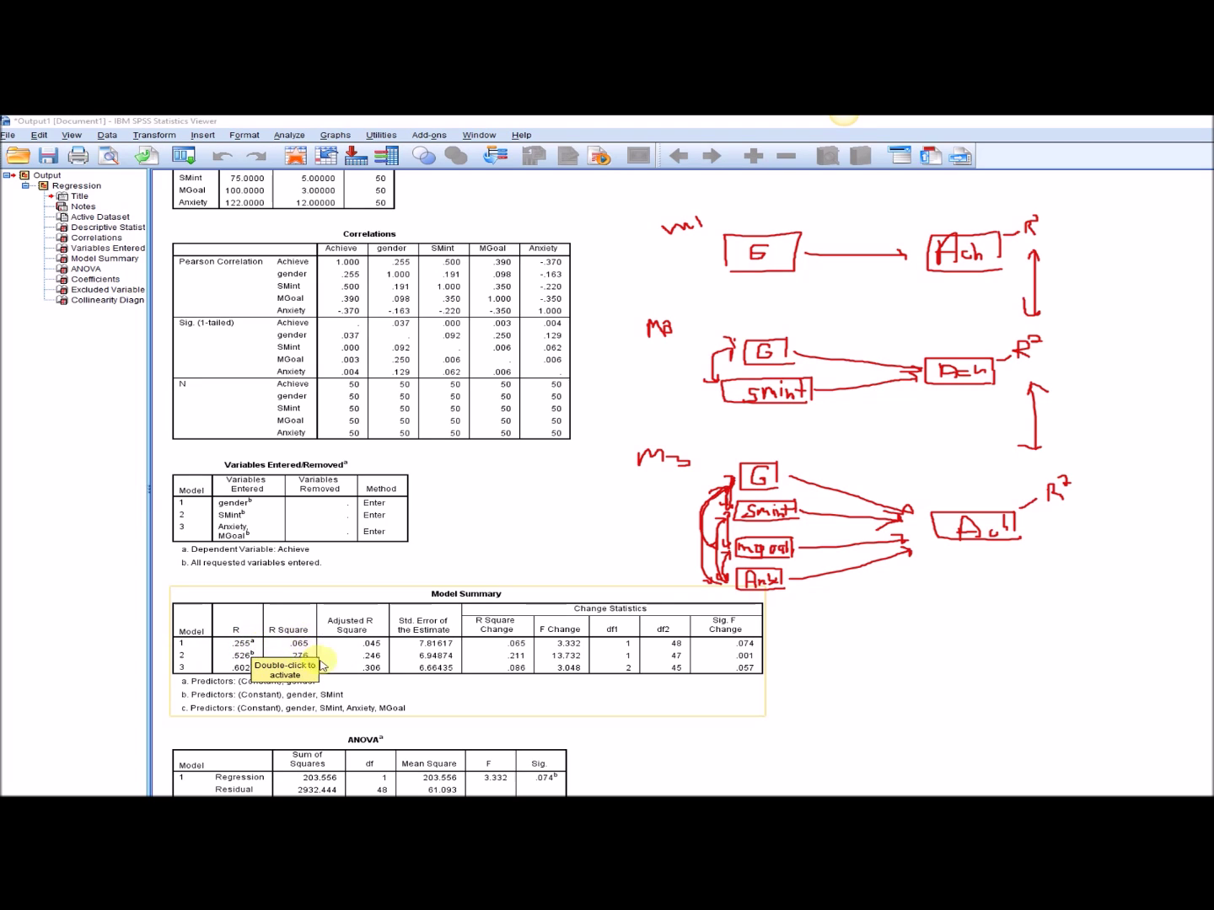
{"action": "left_click", "coordinate": [490, 731]}
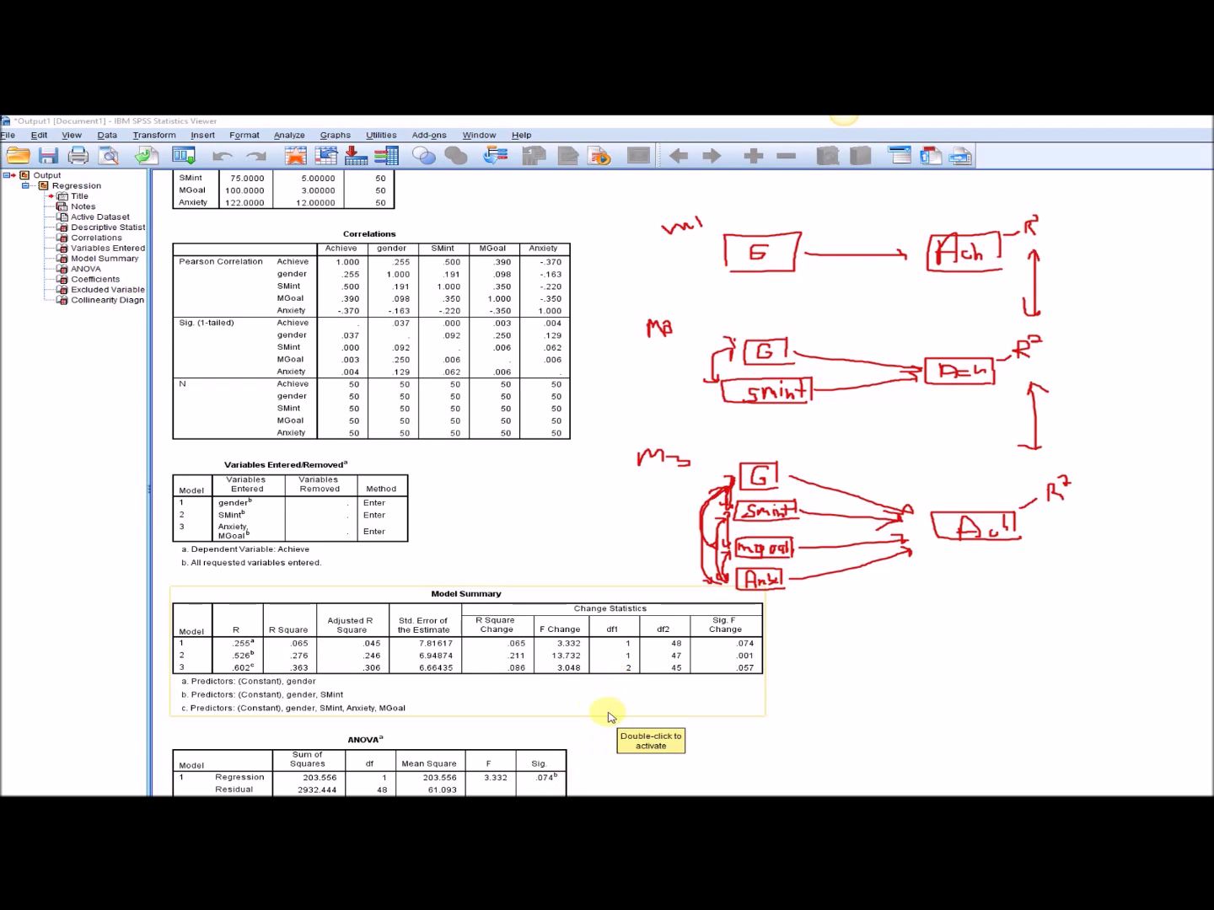
{"action": "scroll", "coordinate": [611, 716], "scroll_direction": "down", "scroll_amount": 2}
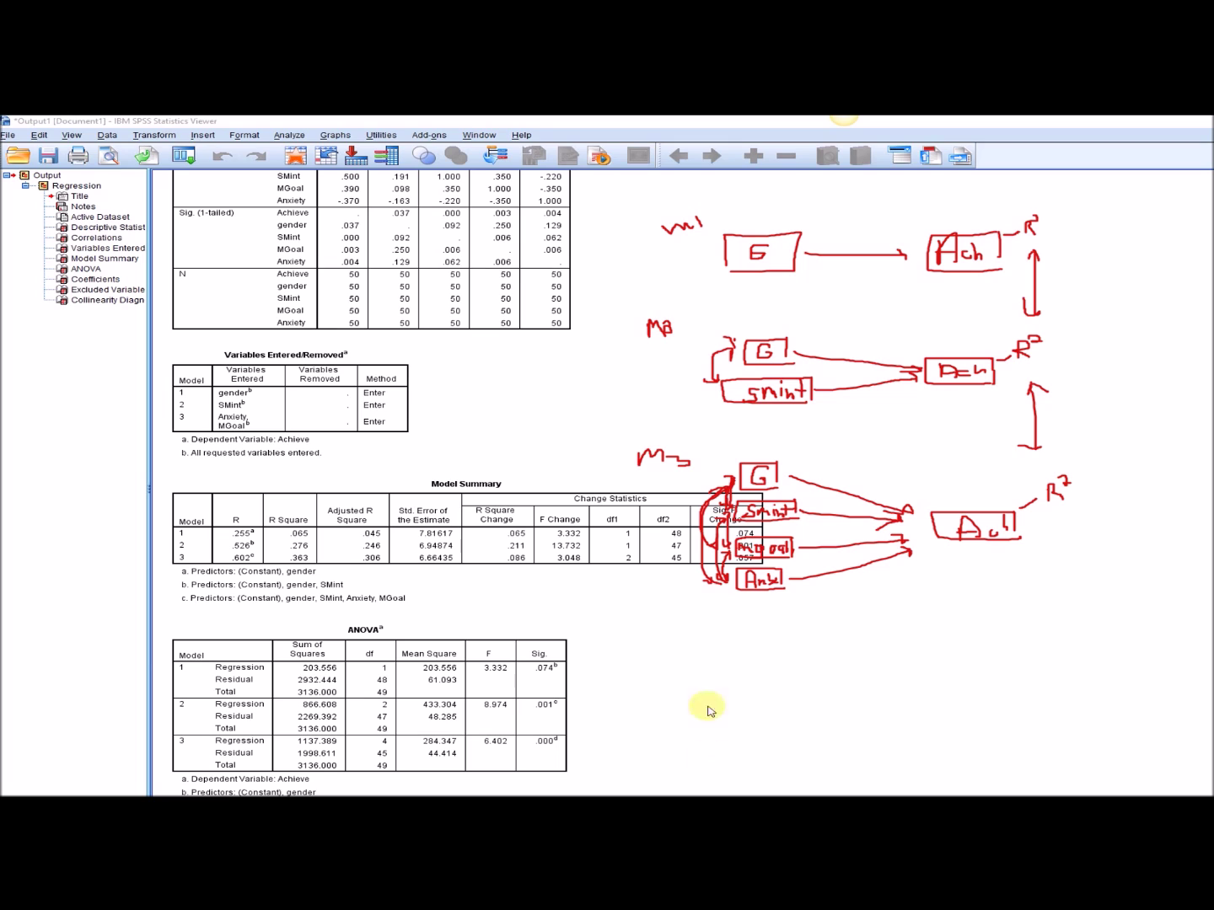
{"action": "left_click", "coordinate": [522, 685]}
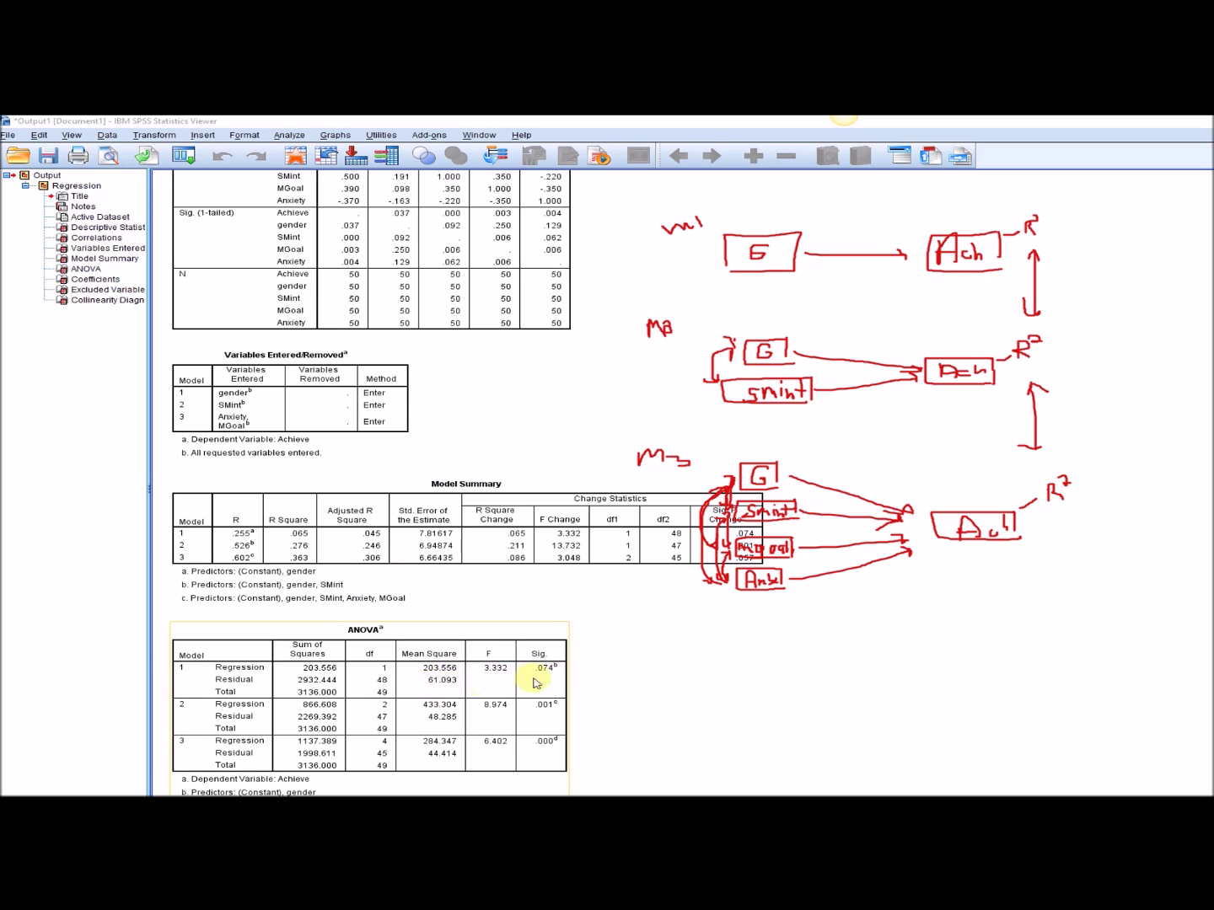
Compare each model's R Square in the Model Summary with its F-test significance in the ANOVA table
{"action": "left_click", "coordinate": [338, 576]}
{"action": "left_click", "coordinate": [539, 641]}
{"action": "left_click", "coordinate": [284, 543]}
{"action": "left_click", "coordinate": [563, 684]}
{"action": "left_click", "coordinate": [599, 675]}
{"action": "left_click", "coordinate": [511, 677]}
{"action": "left_click", "coordinate": [288, 550]}
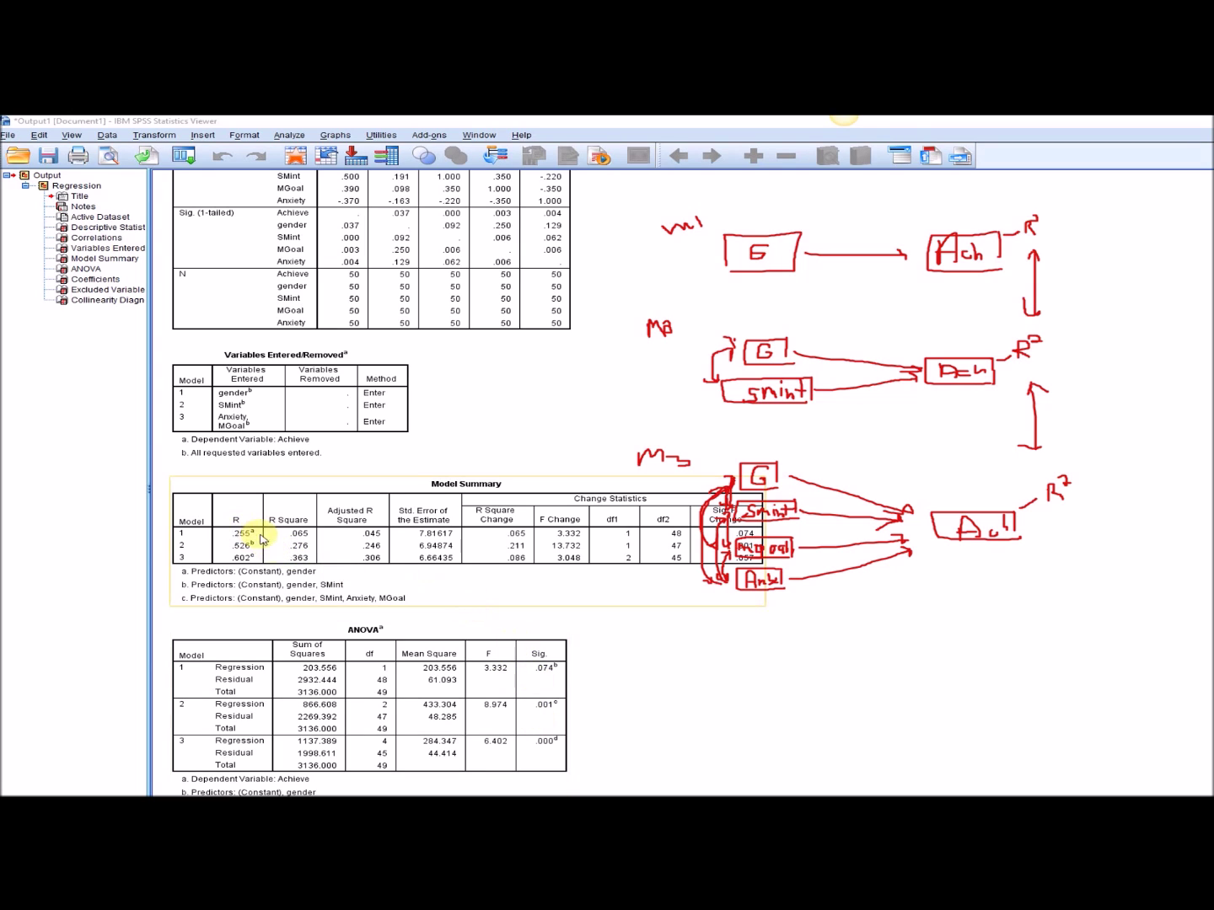
{"action": "left_click", "coordinate": [541, 684]}
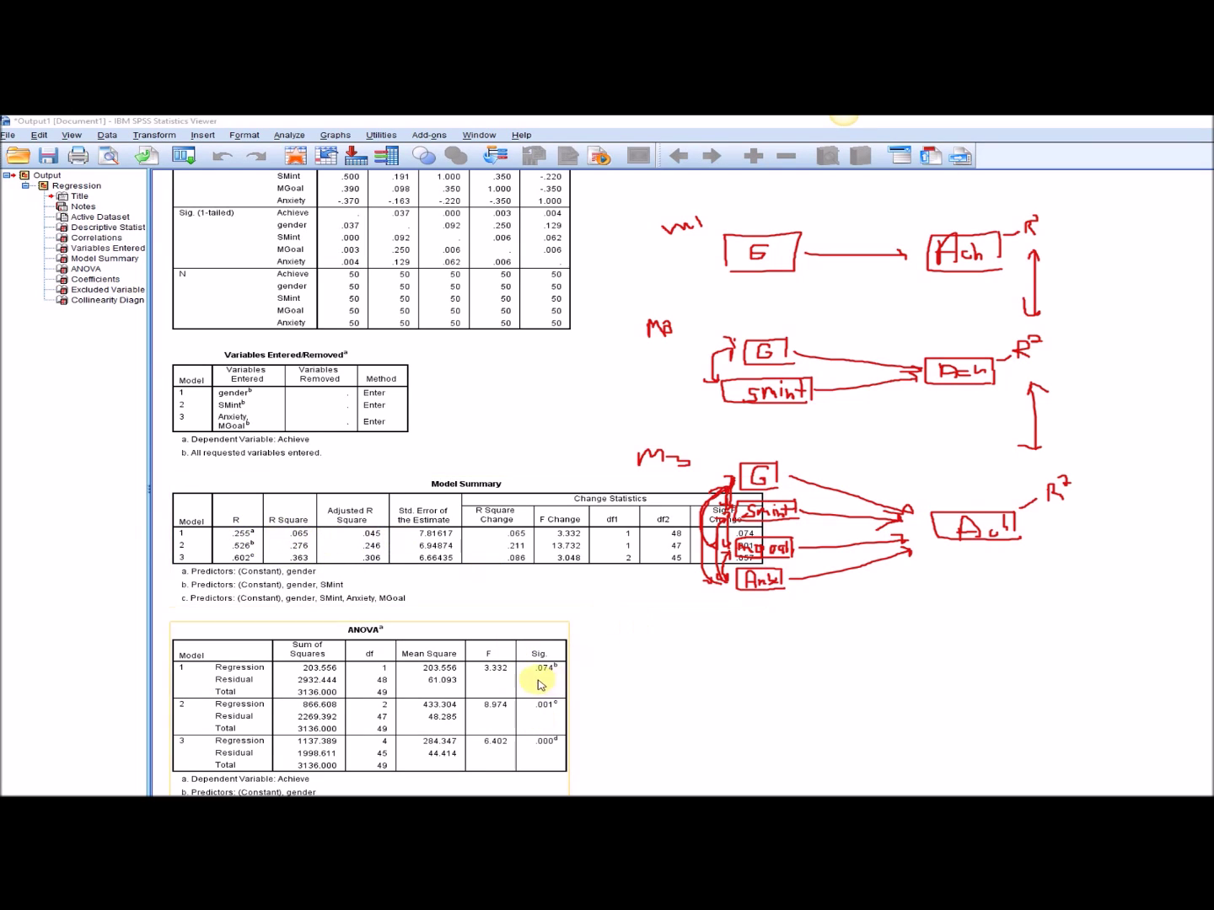
{"action": "left_click", "coordinate": [342, 552]}
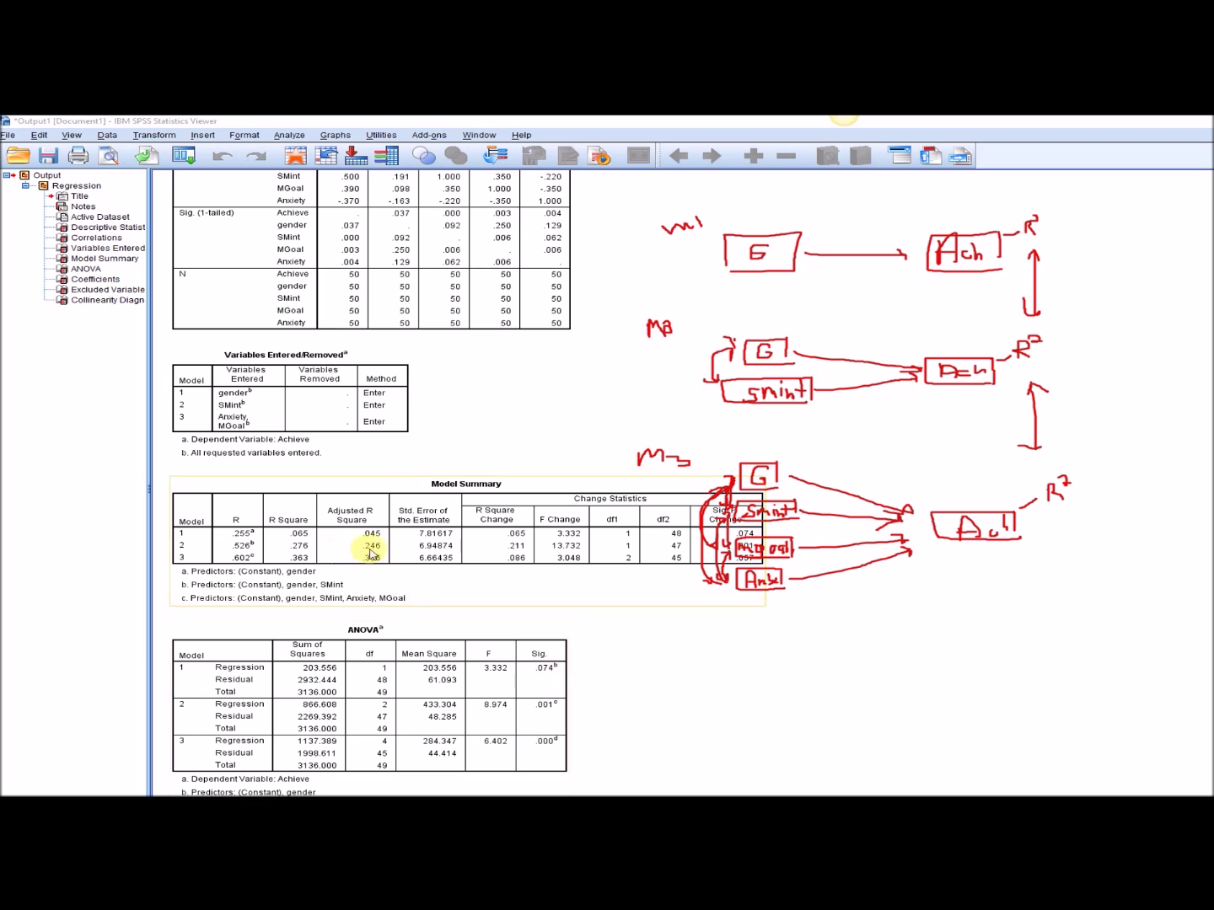
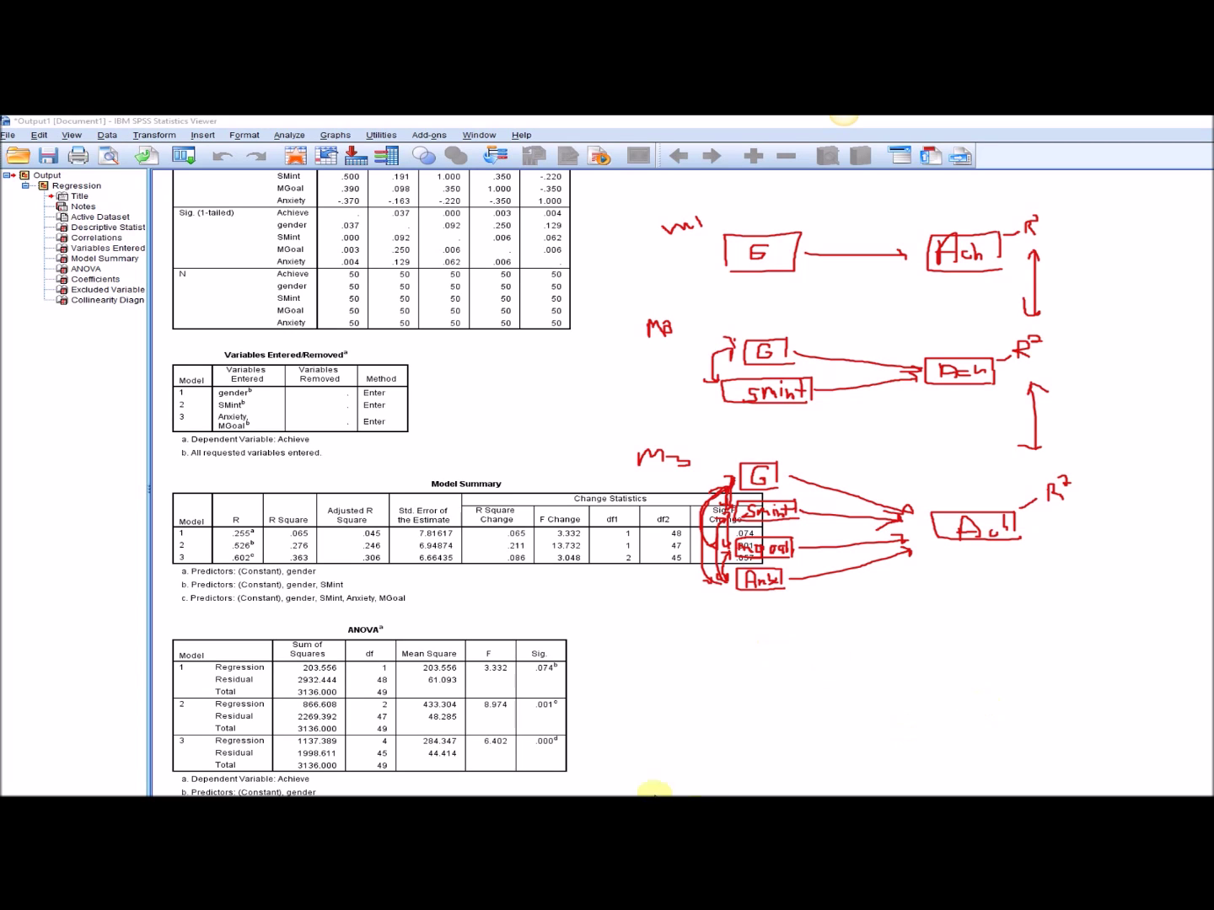
Narrow the output outline area to uncover the Sig. F Change column of the Model Summary from behind the drawn diagrams
{"action": "left_click", "coordinate": [591, 562]}
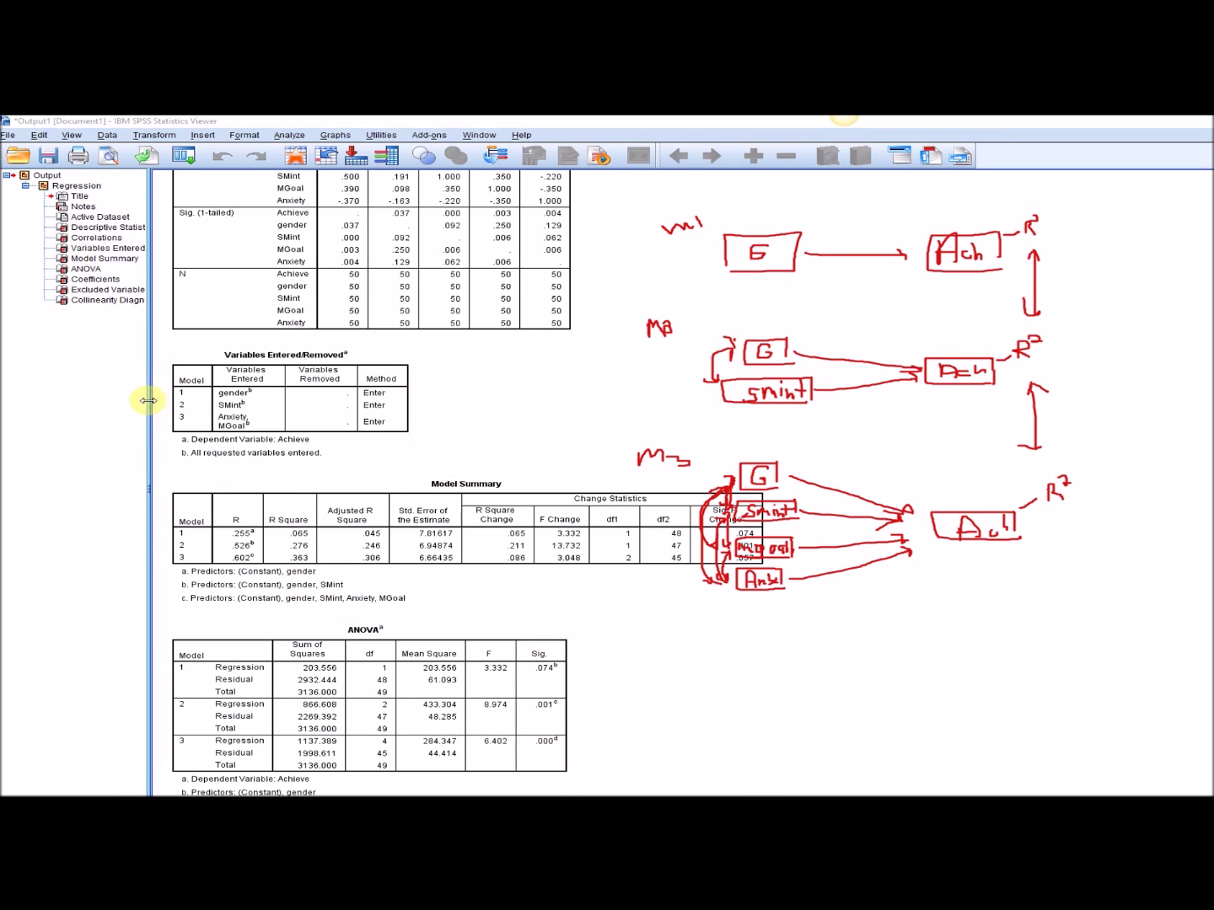
{"action": "left_click_drag", "start_coordinate": [148, 400], "coordinate": [52, 396]}
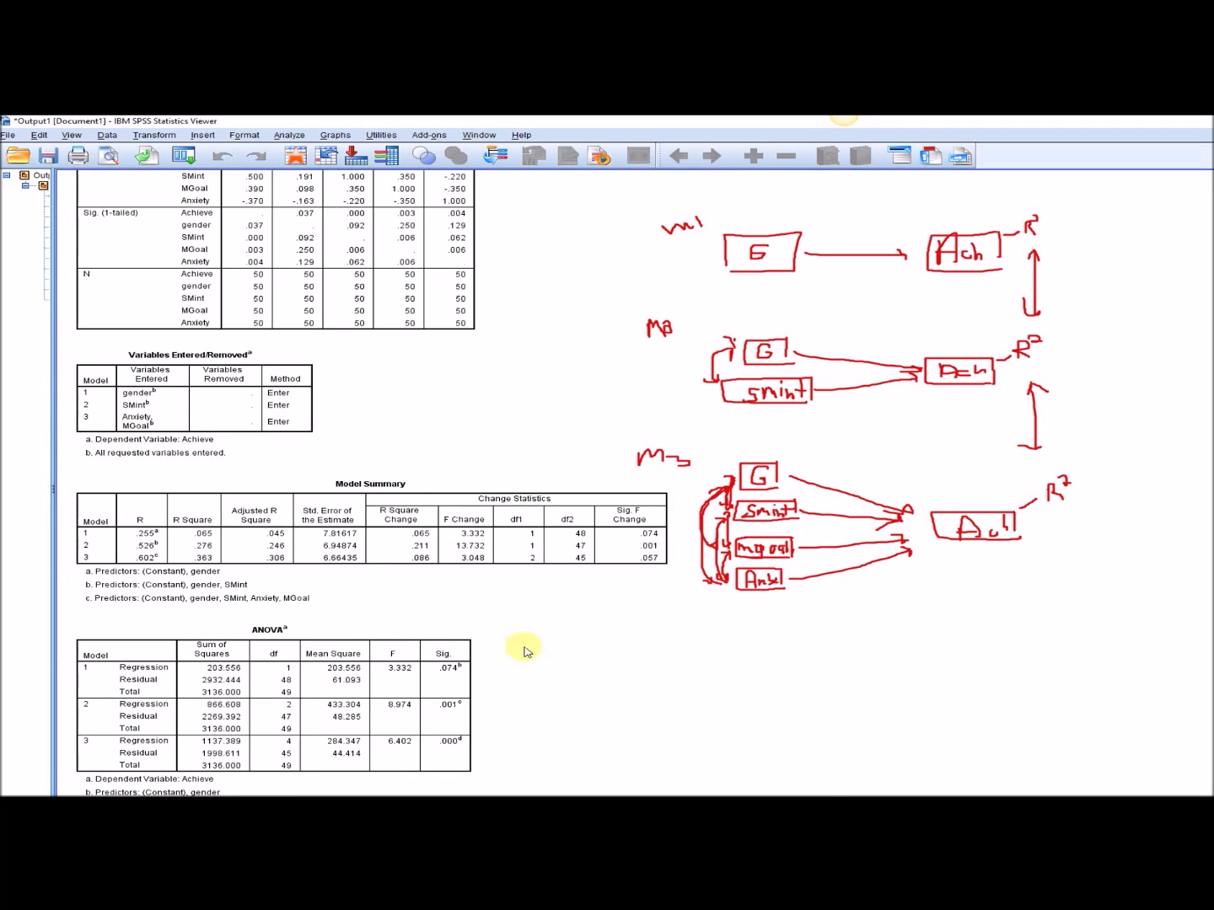
Examine the Coefficients table for the predictors in all three models and relate it to the R Square values in the Model Summary
{"action": "scroll", "coordinate": [599, 664], "scroll_direction": "down", "scroll_amount": 4}
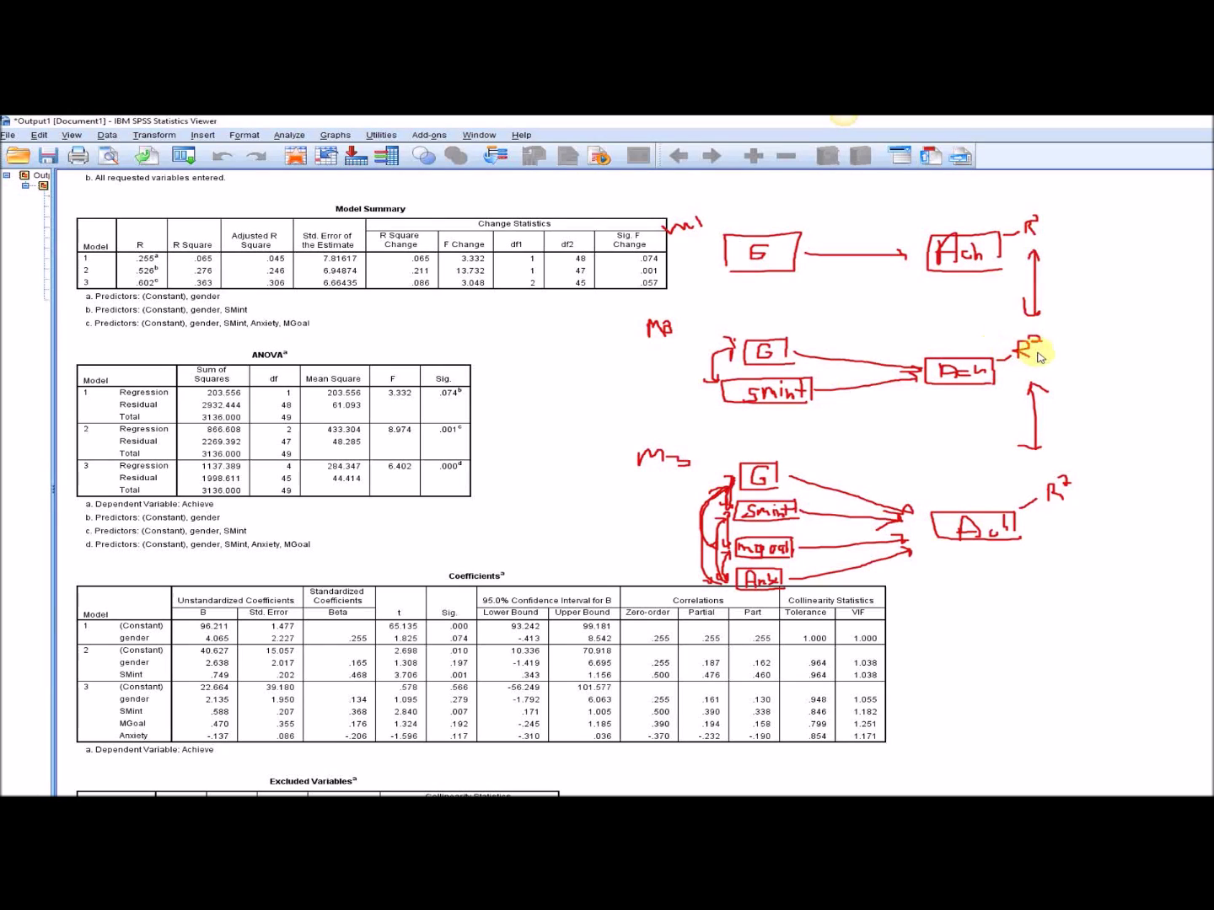
{"action": "left_click", "coordinate": [86, 657]}
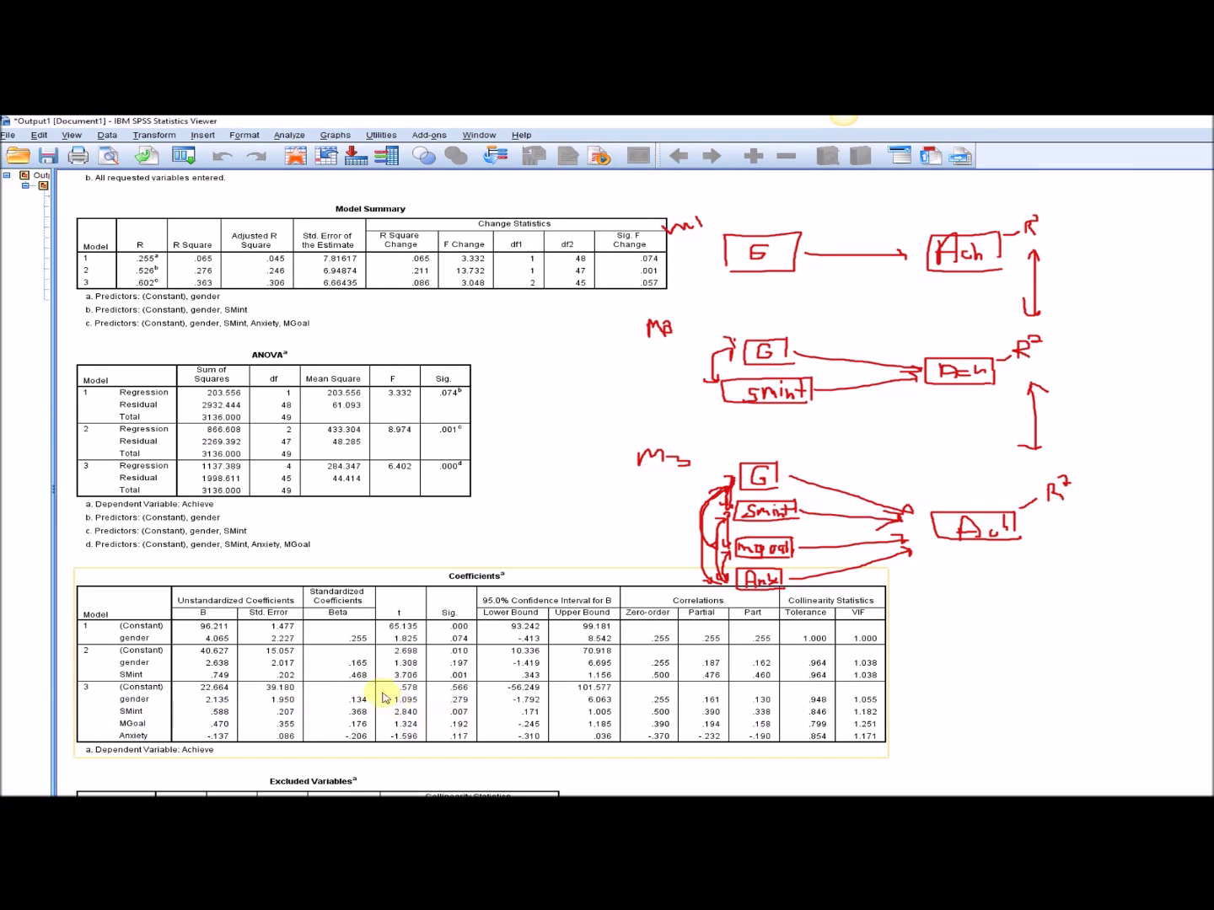
{"action": "left_click", "coordinate": [1014, 661]}
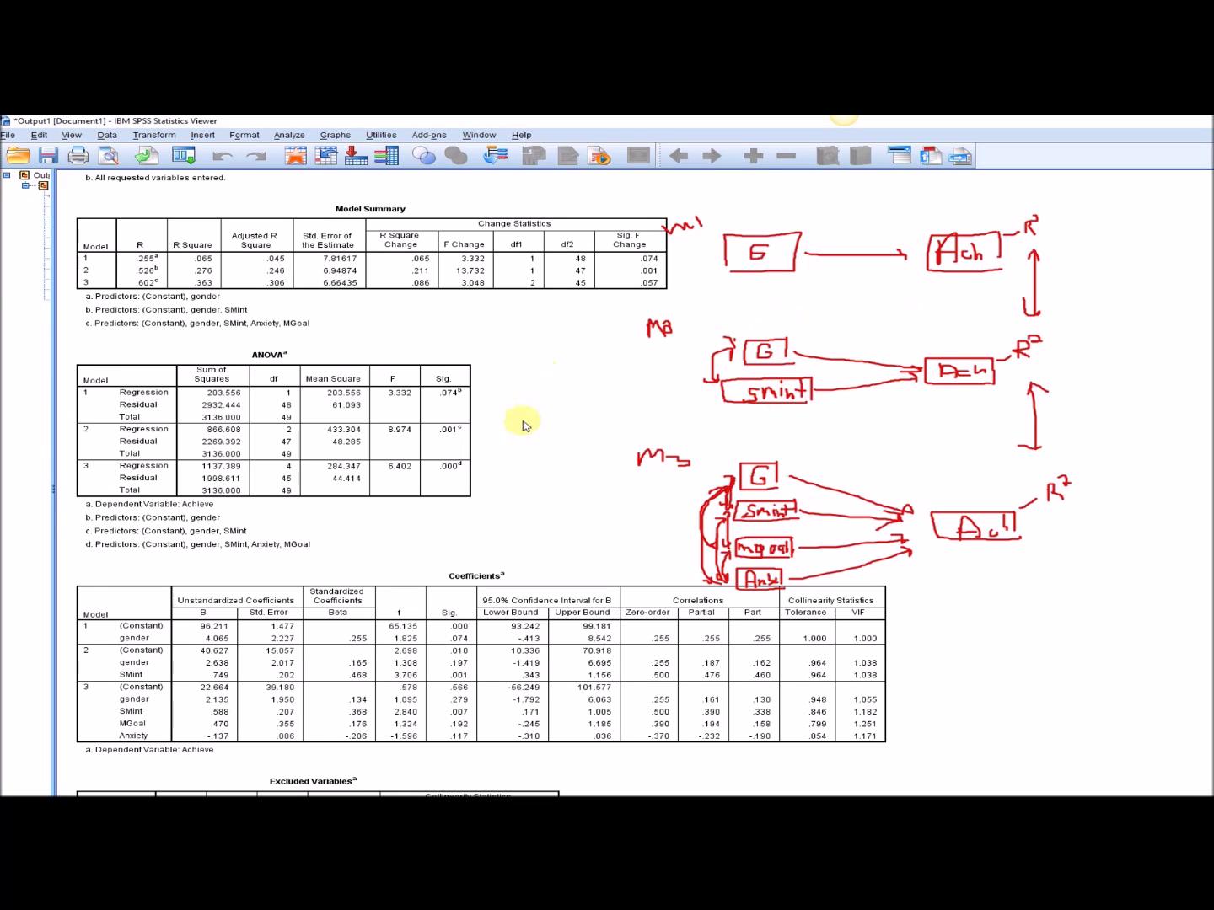
{"action": "left_click", "coordinate": [284, 232]}
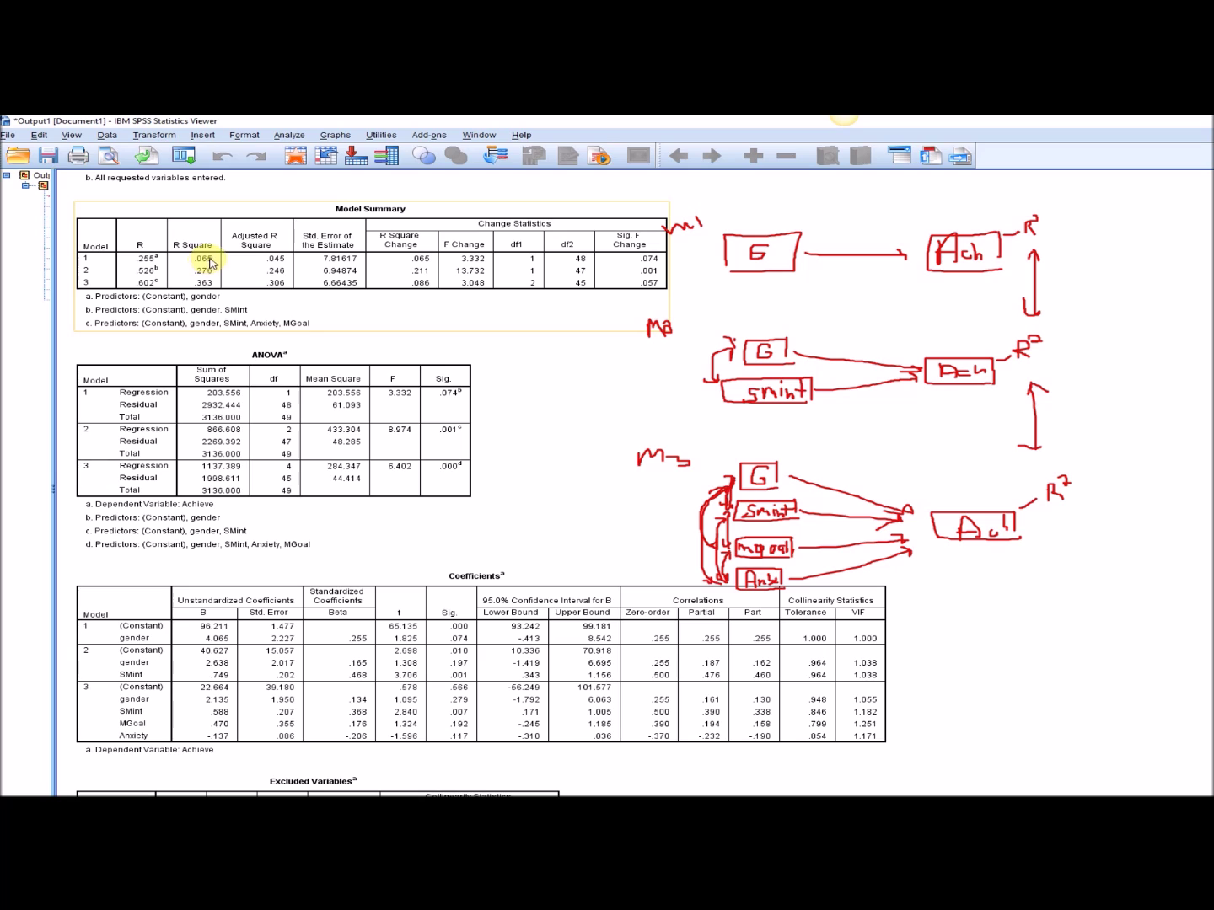
{"action": "left_click", "coordinate": [1011, 268]}
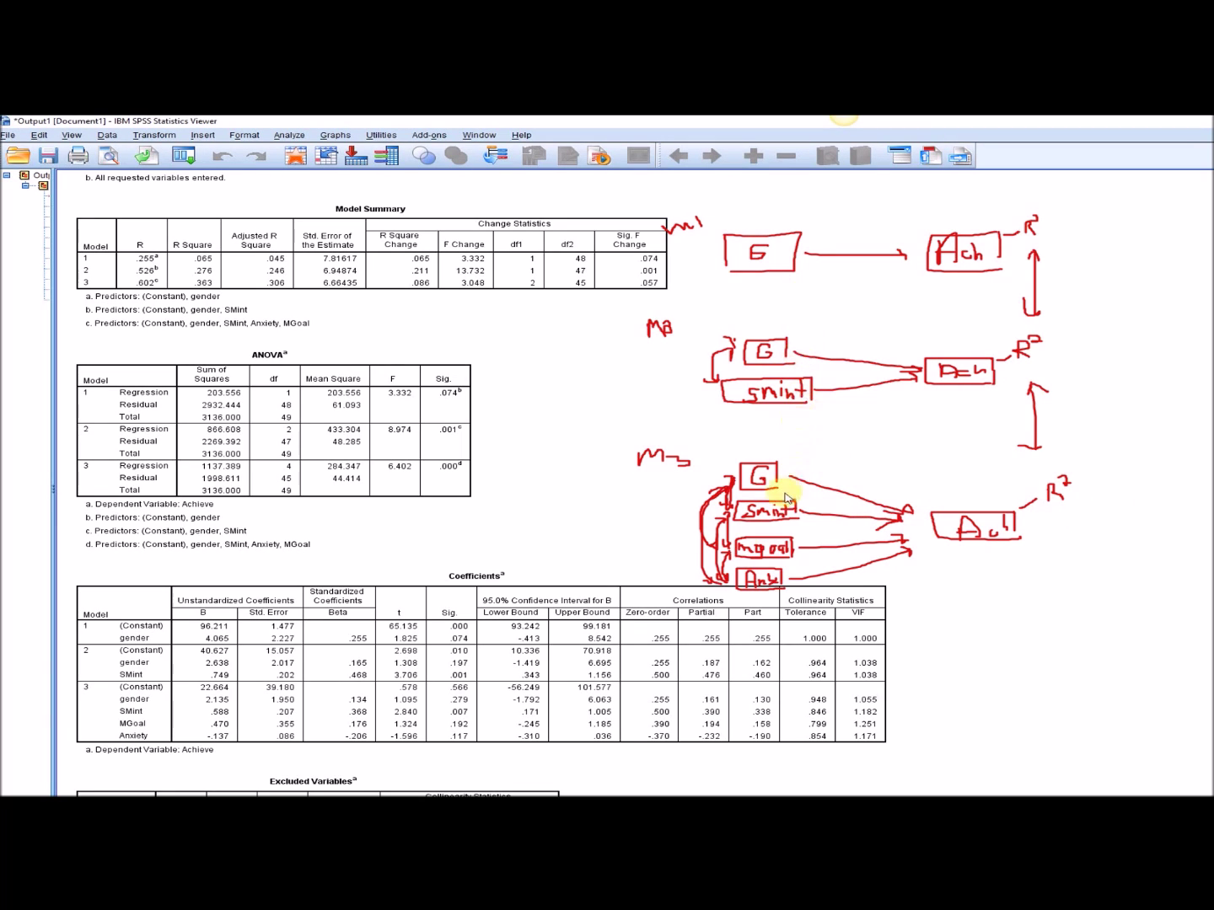
{"action": "left_click", "coordinate": [842, 114]}
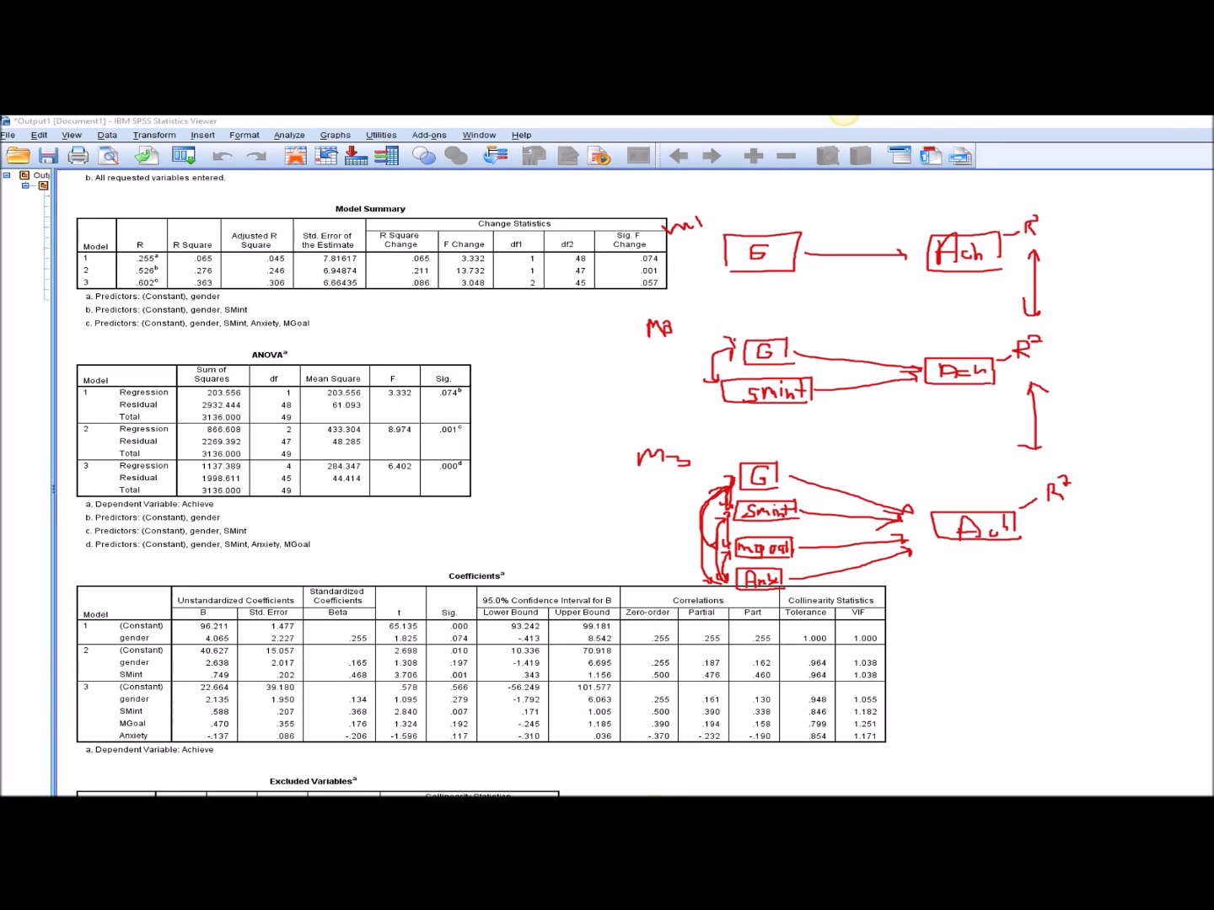